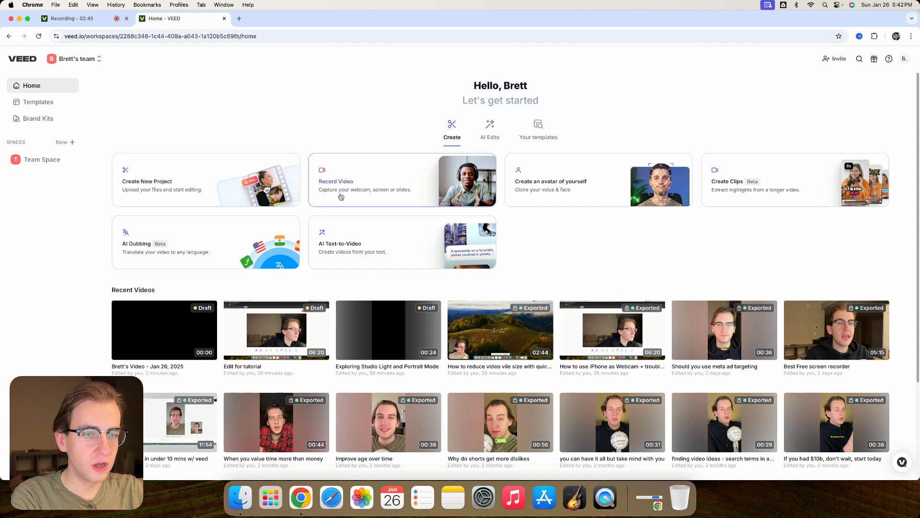
- Browse the AI Edits tools on the home page and create a new project
click(489, 129)
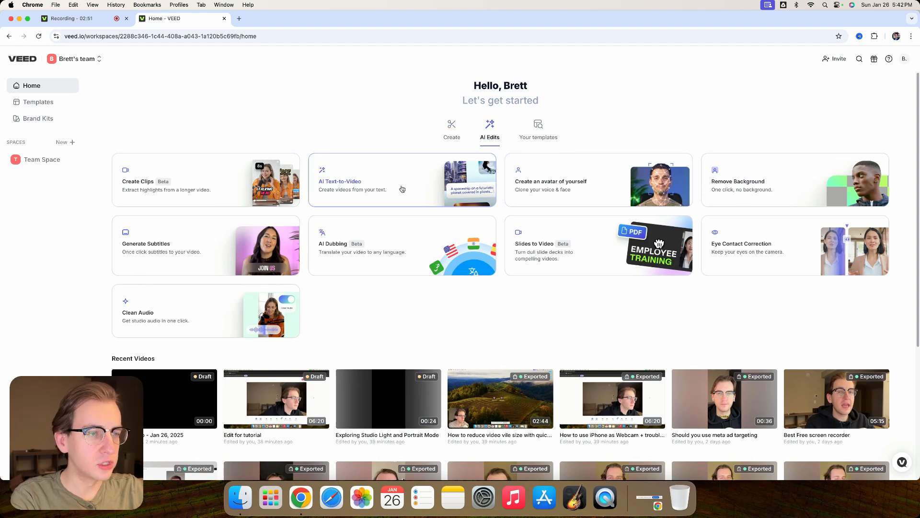
click(451, 131)
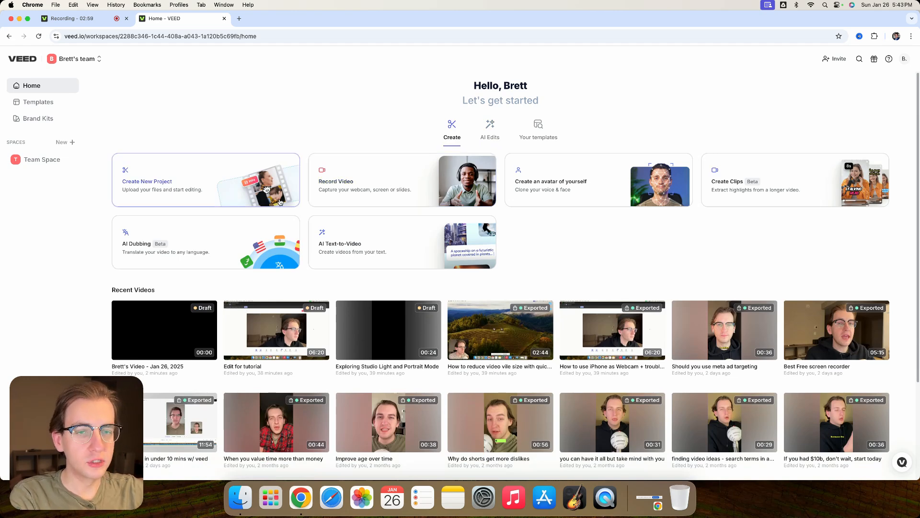
click(218, 192)
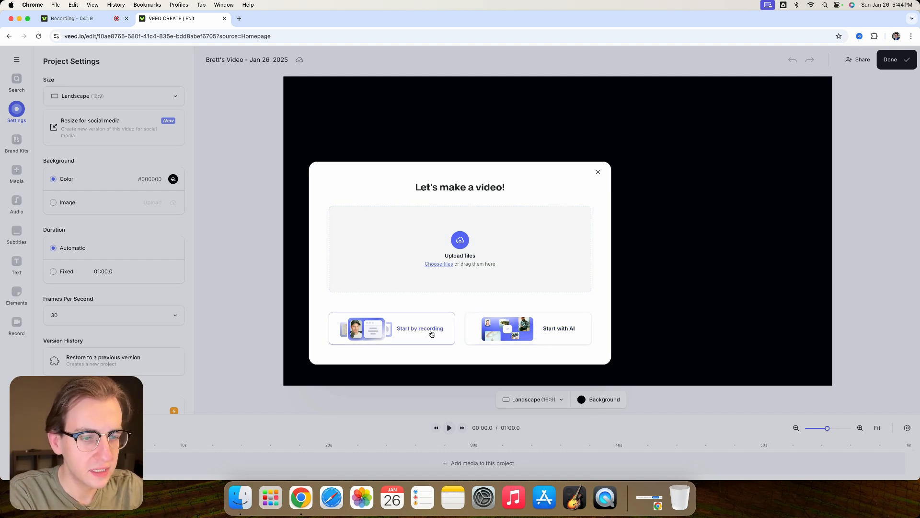
- Set up a camera recording for the project in the YouTube Short (9:16) size
click(416, 335)
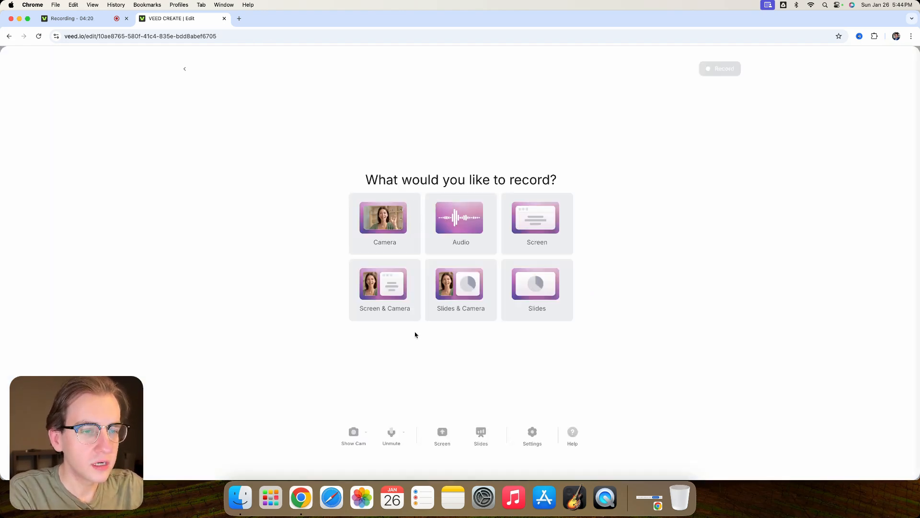
click(379, 232)
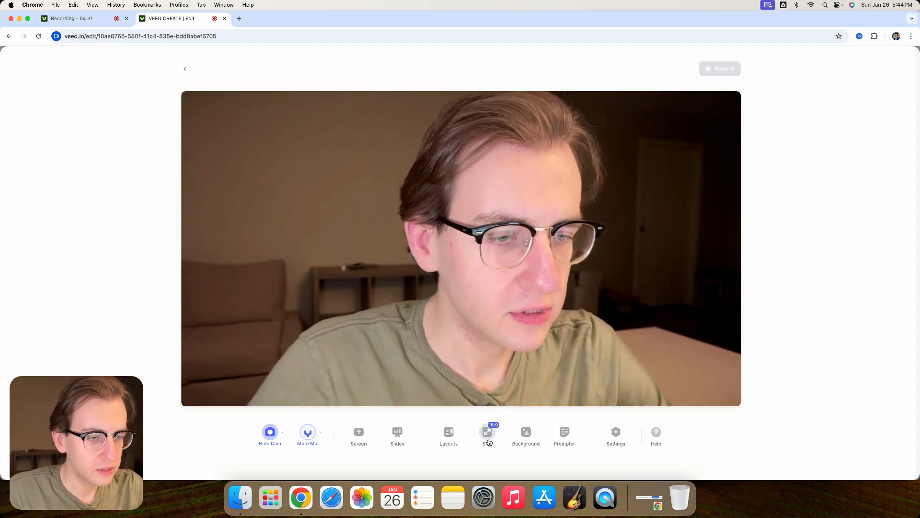
click(487, 433)
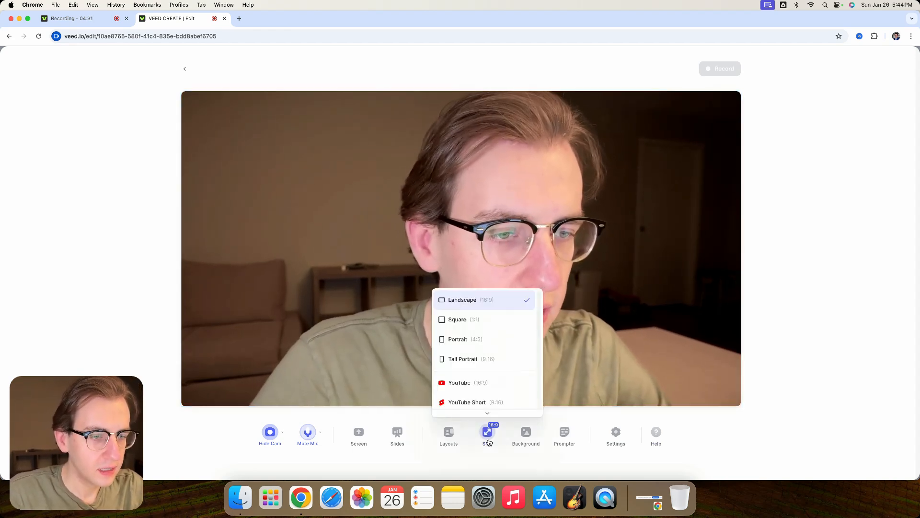
click(482, 399)
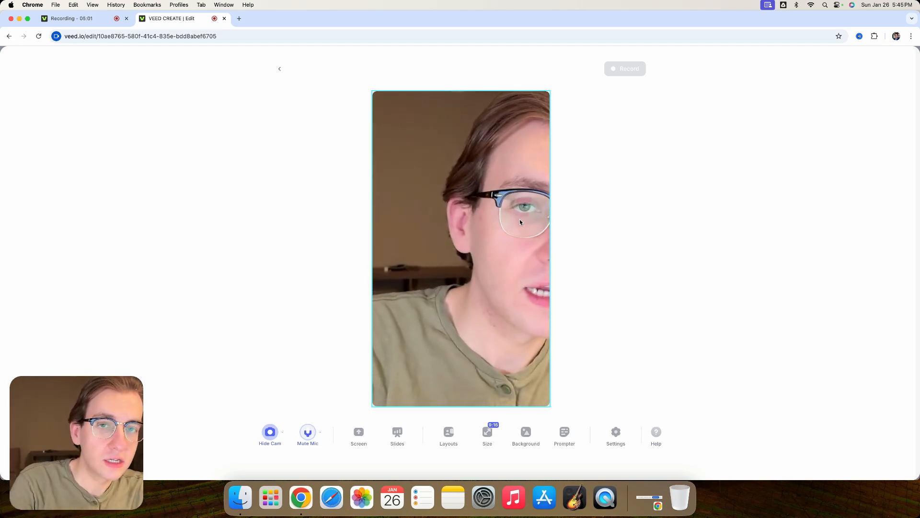
click(66, 21)
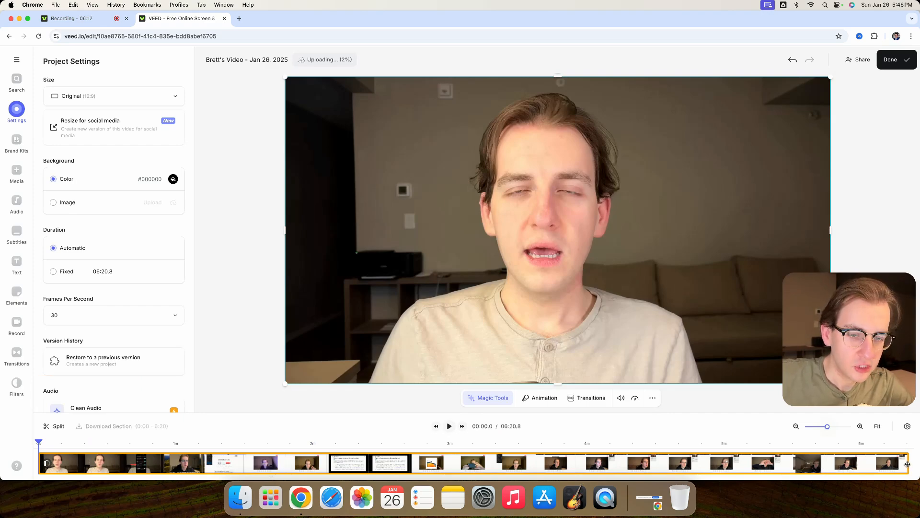
- Trim the end of the uploaded clip to a length of about 38 seconds
drag(907, 464, 124, 468)
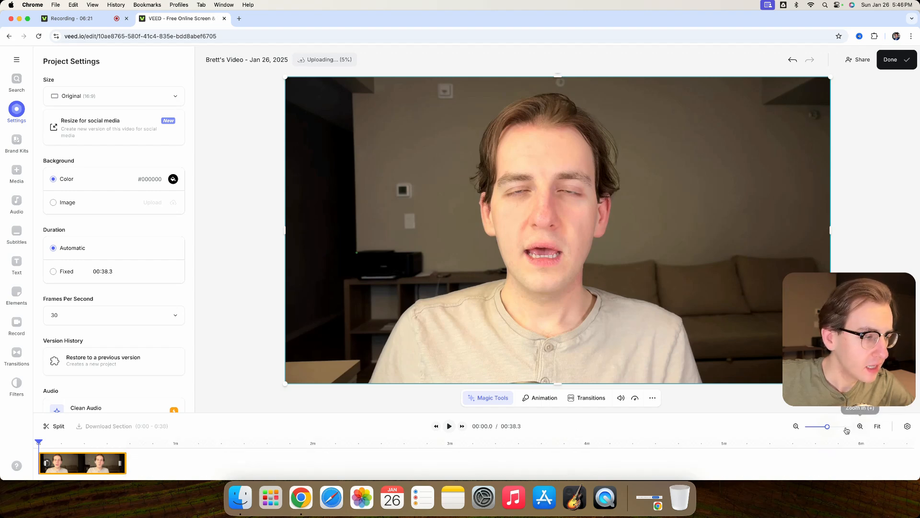
drag(828, 430, 828, 428)
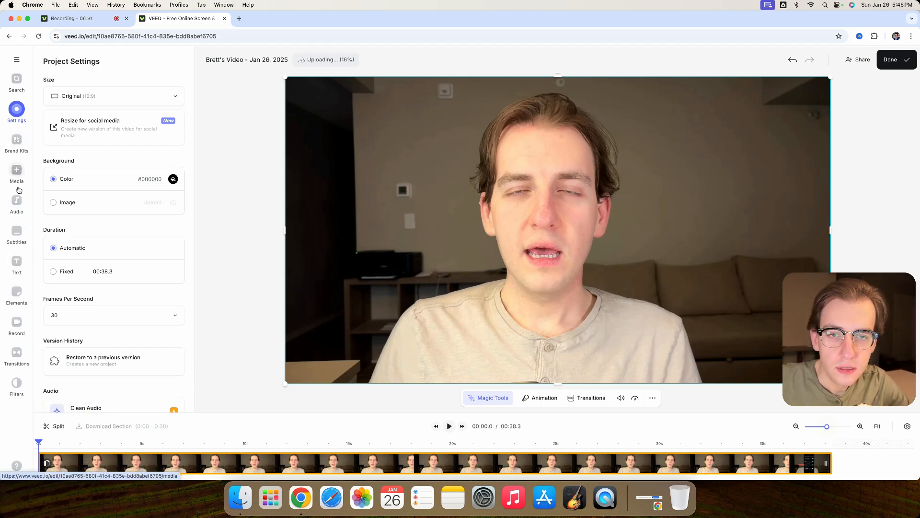
- Generate automatic subtitles for the video in English
click(17, 232)
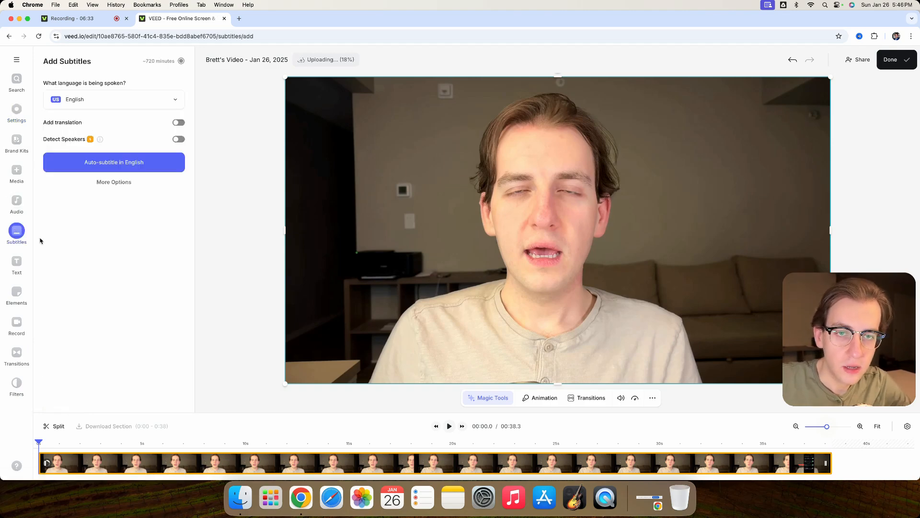
click(124, 164)
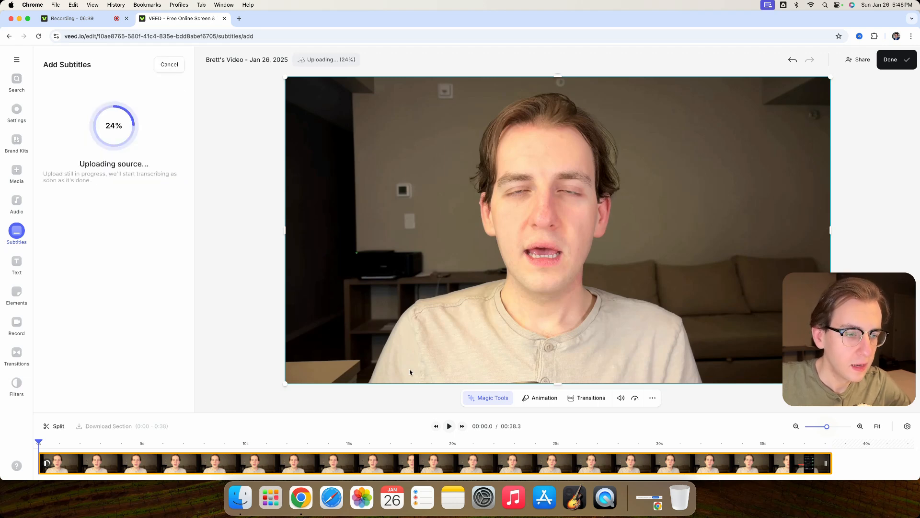
click(653, 400)
click(664, 414)
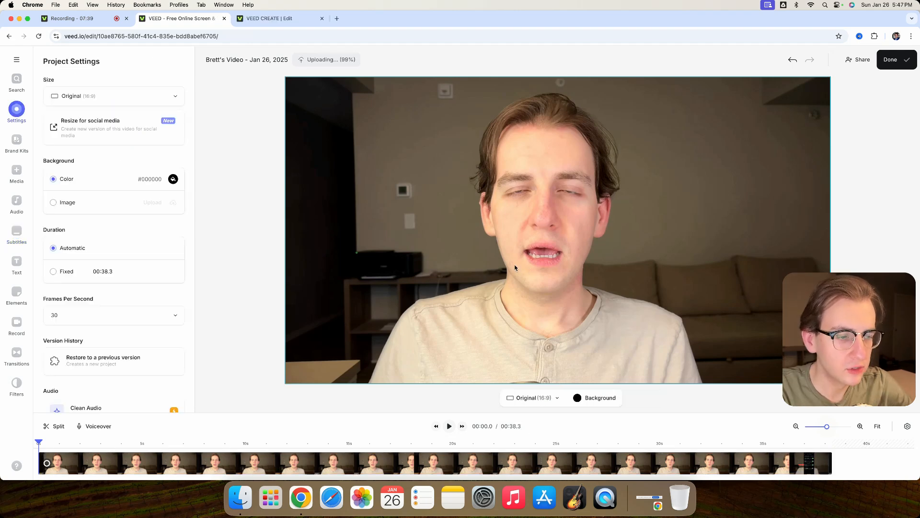
- Change the project size to YouTube Short (9:16)
click(552, 398)
click(265, 335)
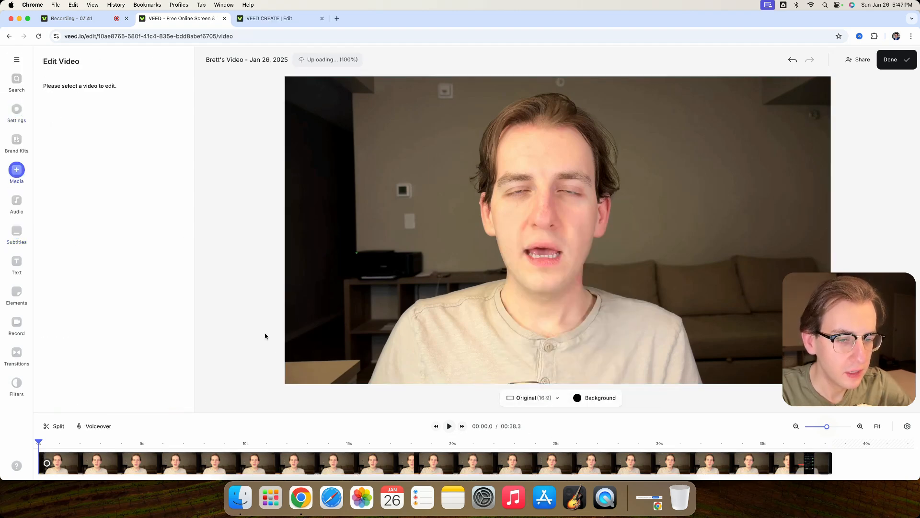
click(338, 459)
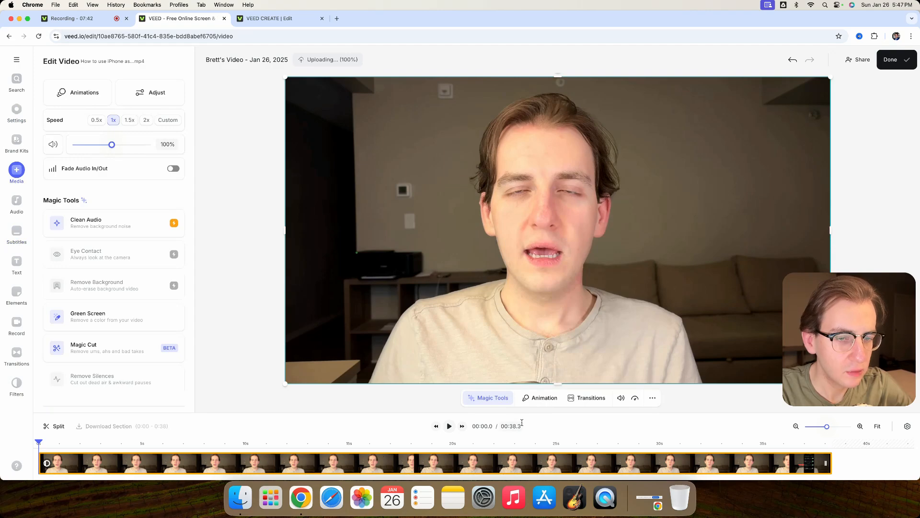
click(249, 287)
click(521, 399)
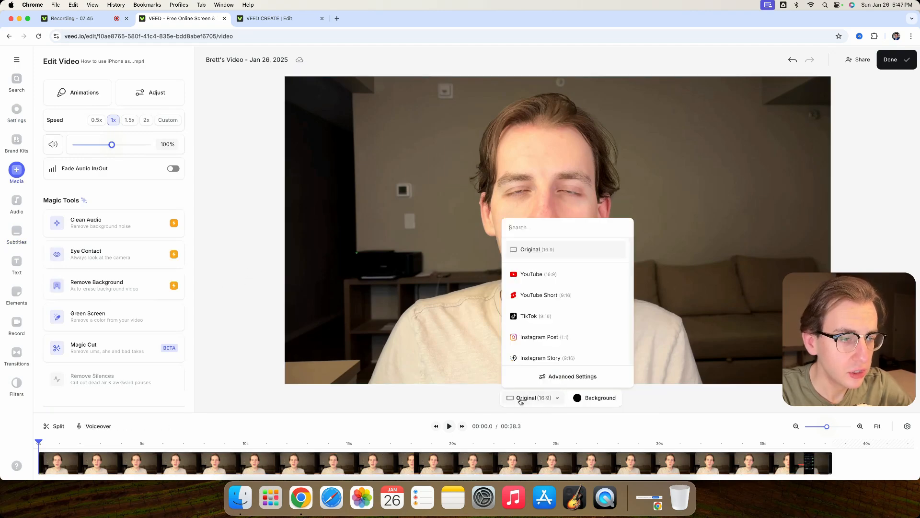
click(558, 297)
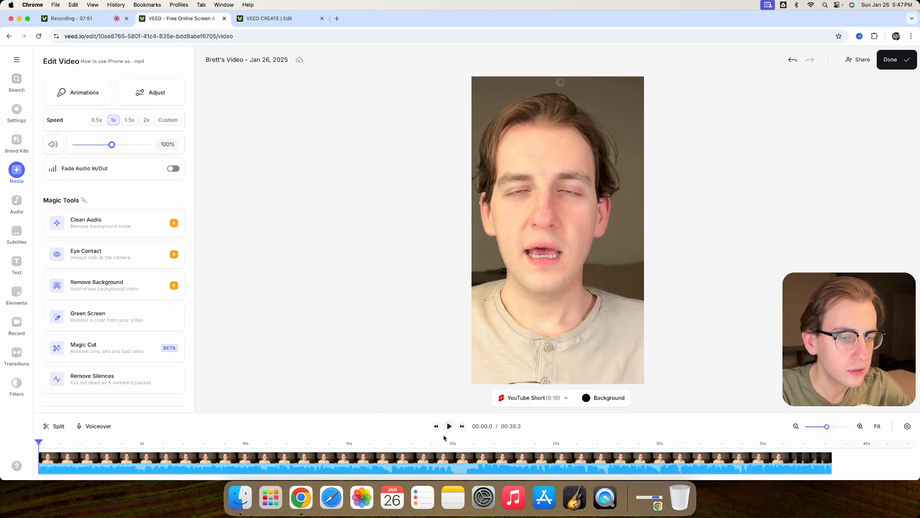
- Check the framing at several points and reposition and resize the clip horizontally so it fills the vertical frame
click(386, 447)
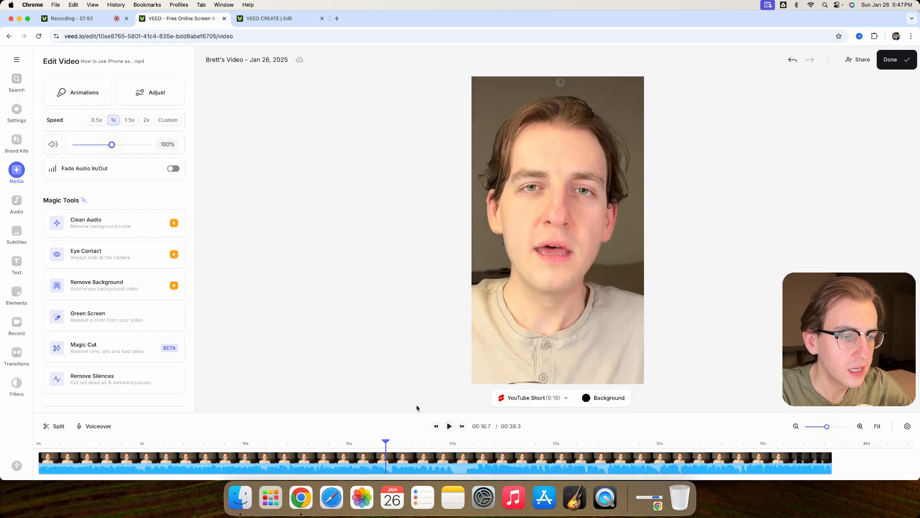
click(531, 447)
click(569, 275)
click(335, 446)
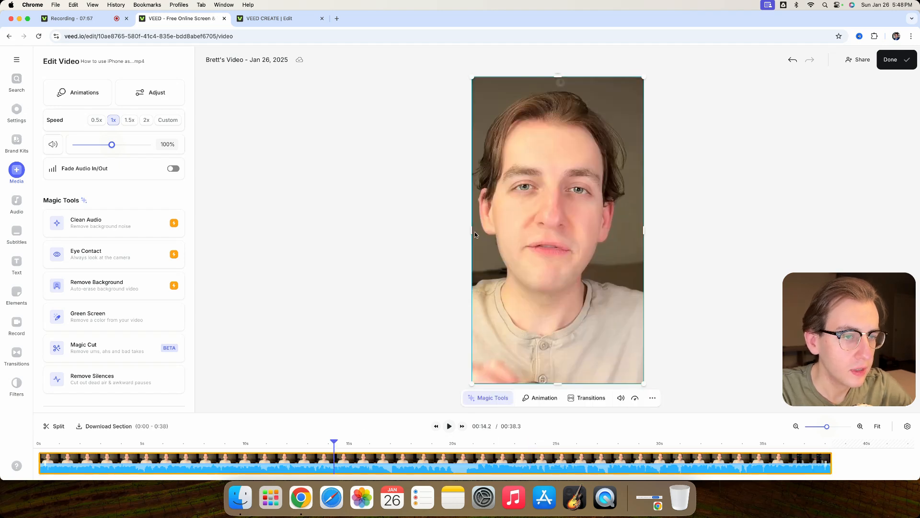
drag(471, 233, 464, 232)
drag(442, 235, 438, 235)
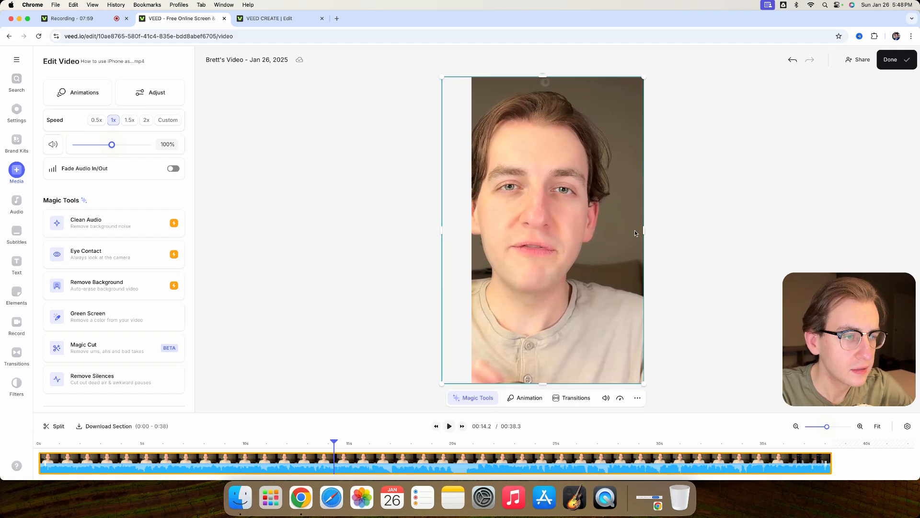
drag(644, 231, 621, 231)
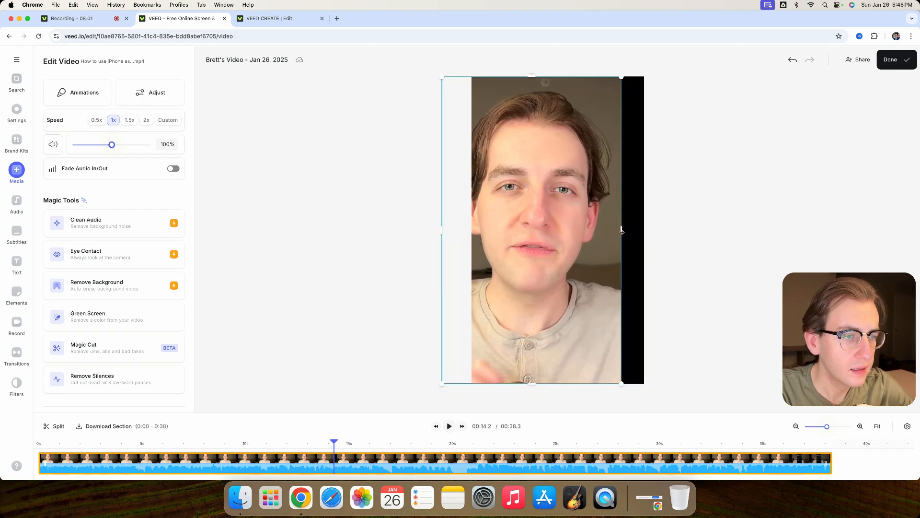
drag(559, 239, 581, 239)
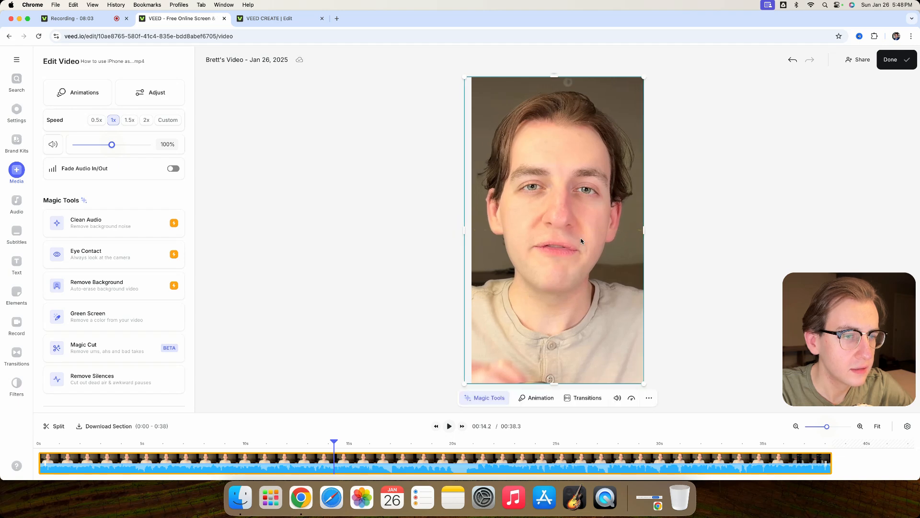
drag(465, 237, 473, 237)
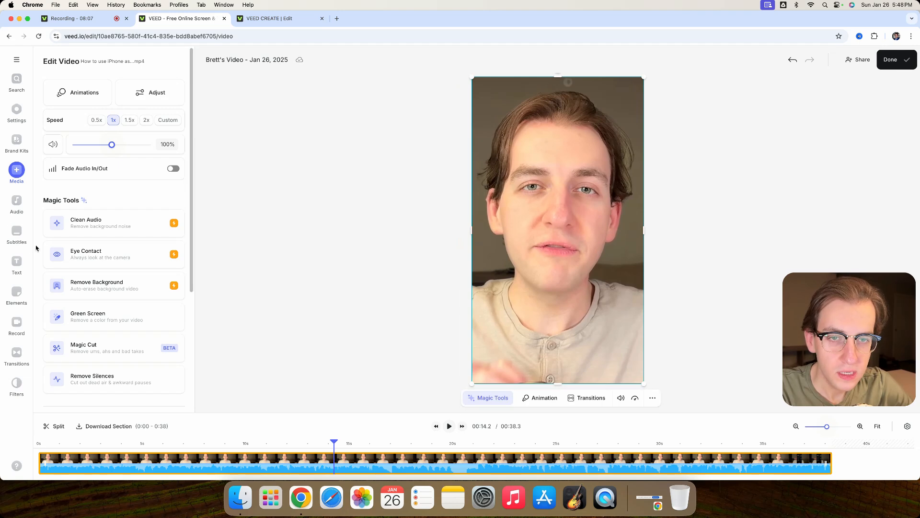
- Look through the subtitle styles, the editable subtitle lines and the subtitle options
click(17, 231)
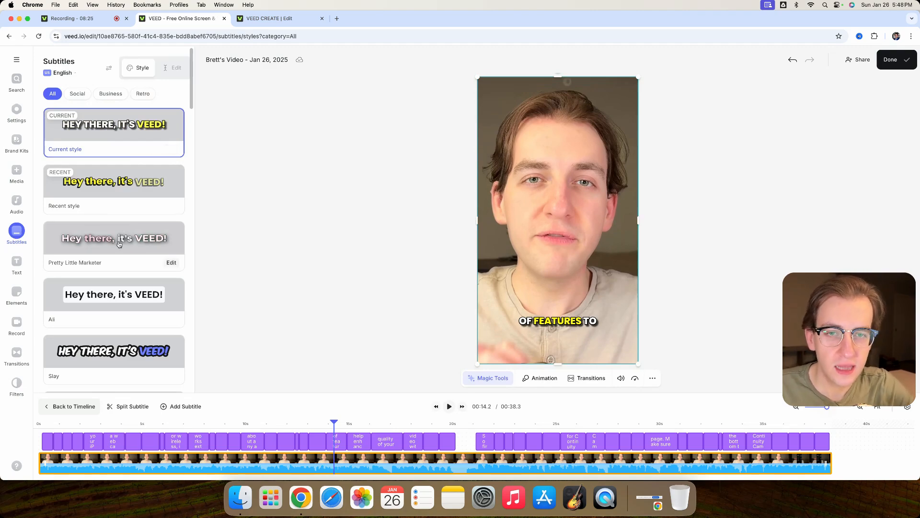
scroll(120, 244, down, 5)
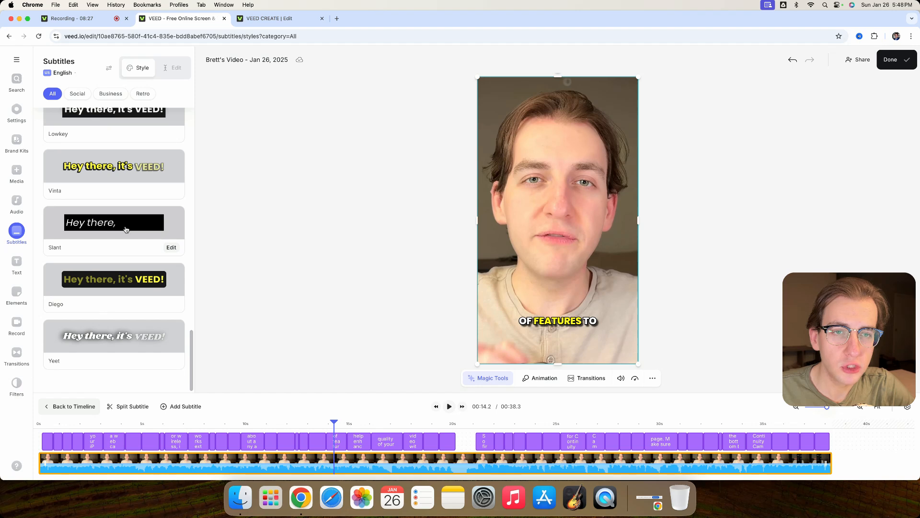
scroll(127, 230, up, 5)
click(176, 68)
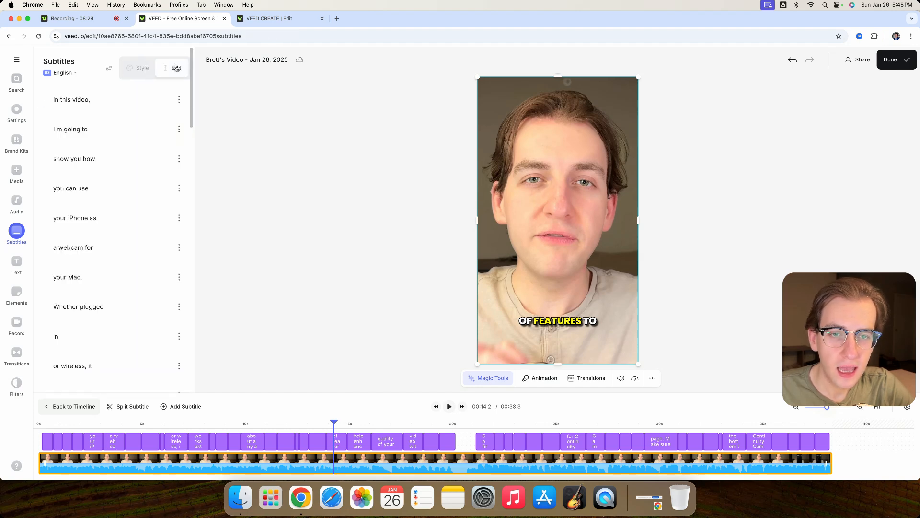
click(178, 157)
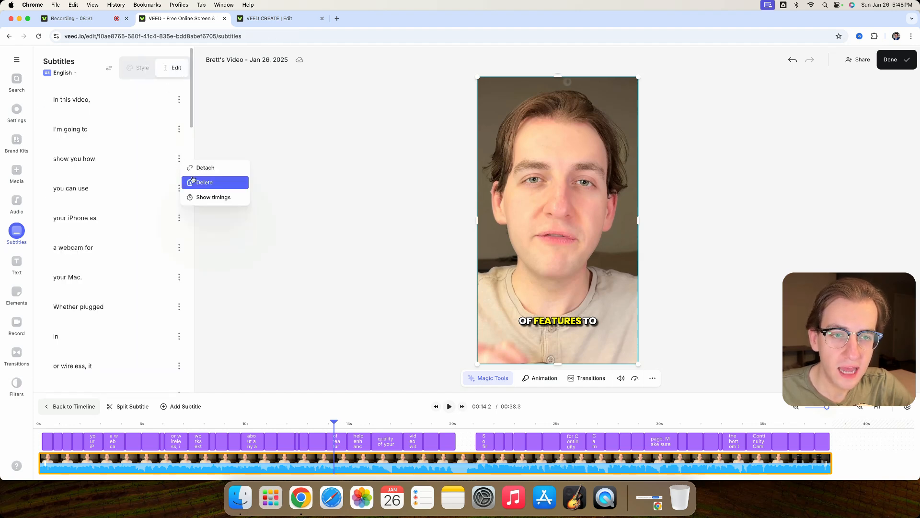
click(138, 68)
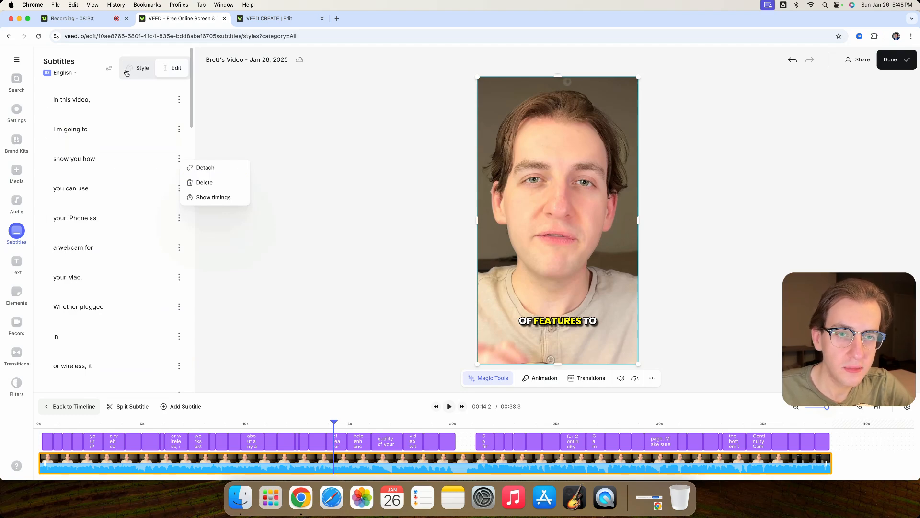
click(109, 69)
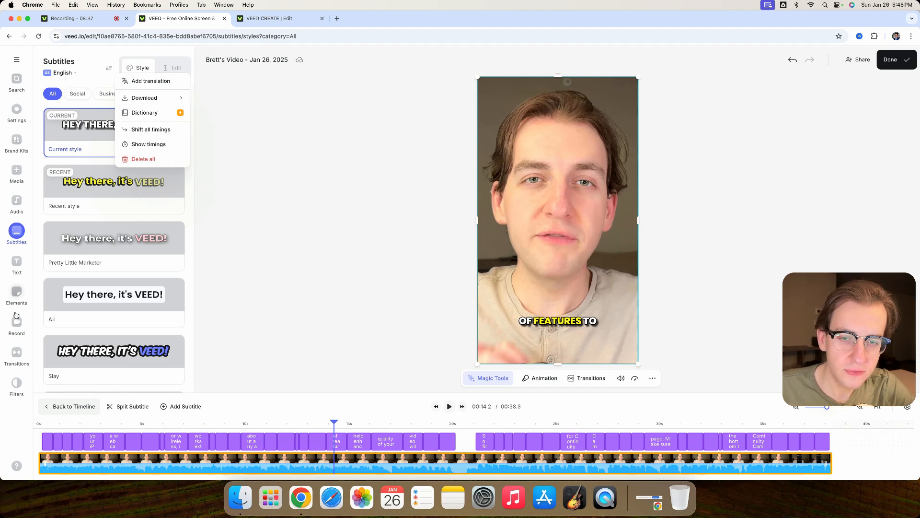
- Look over the available elements and text presets that can be added to the video
click(16, 383)
click(16, 292)
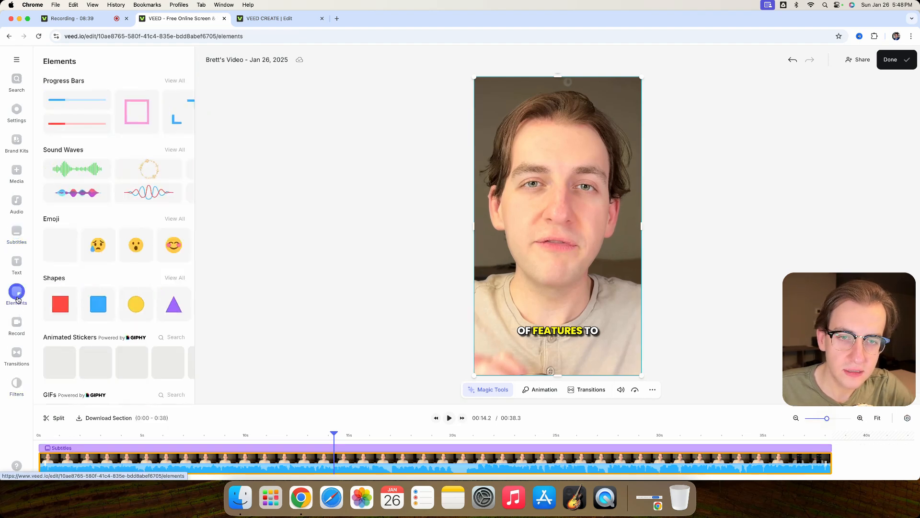
click(17, 262)
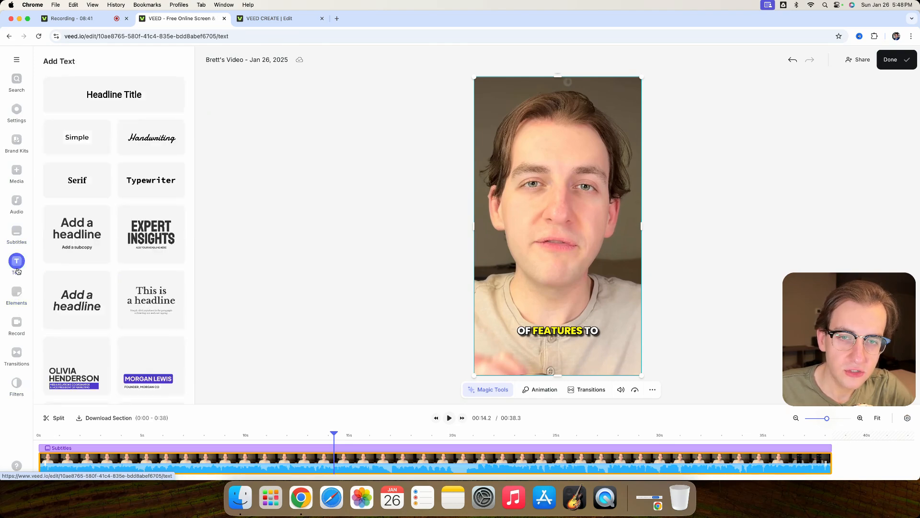
- Open the current subtitle style for editing and review its font, outline, shadow and animation settings
click(17, 230)
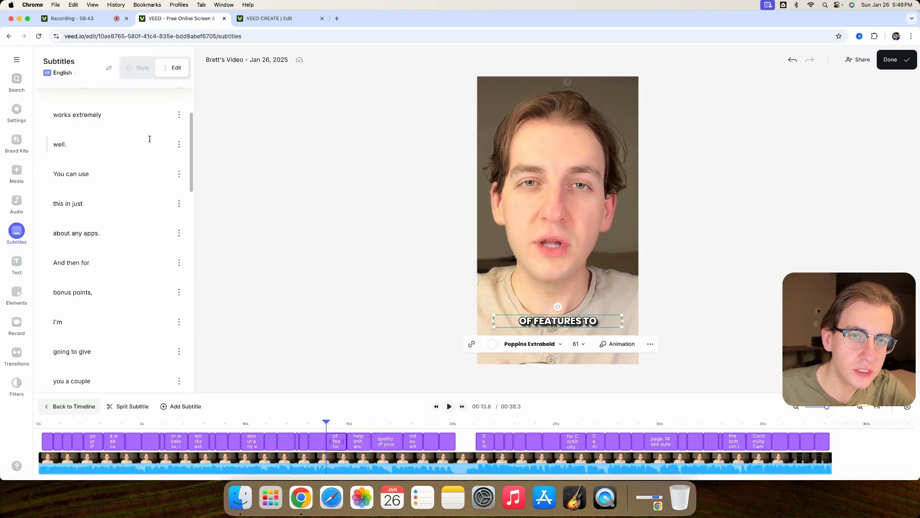
click(108, 72)
click(141, 67)
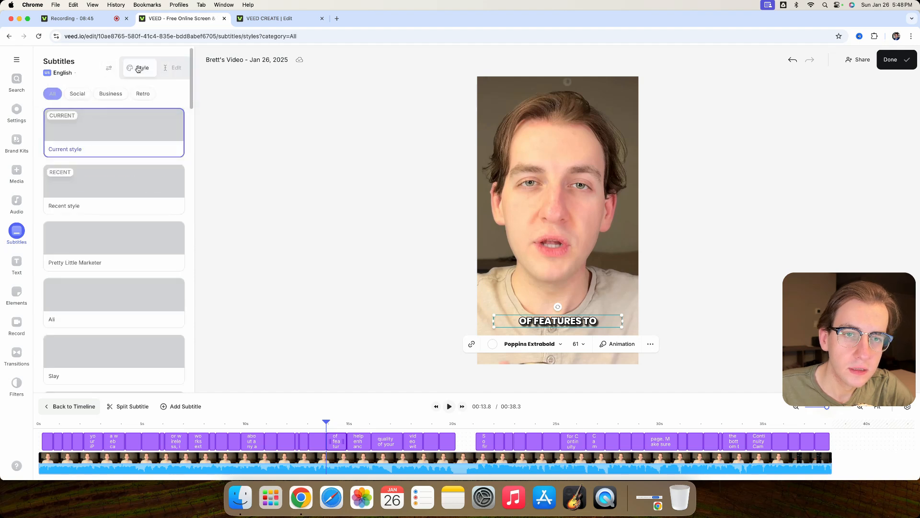
click(172, 149)
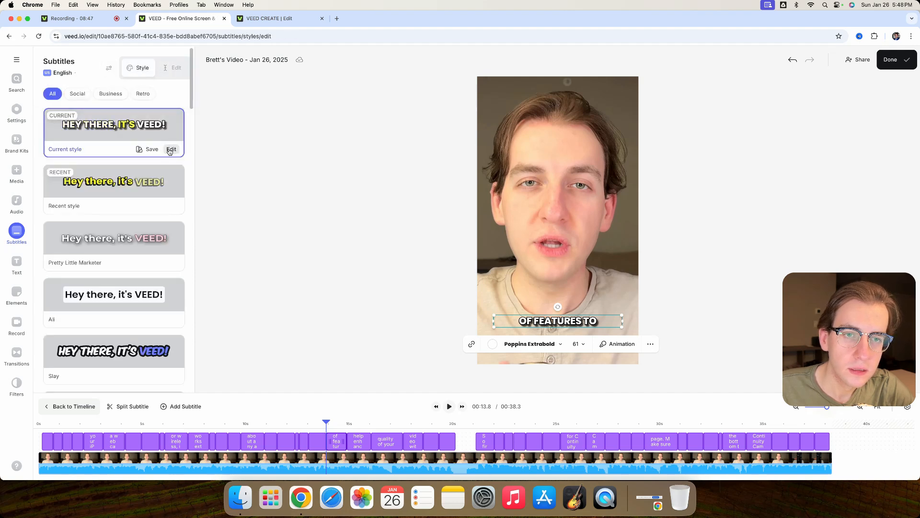
scroll(139, 226, down, 2)
scroll(139, 192, up, 2)
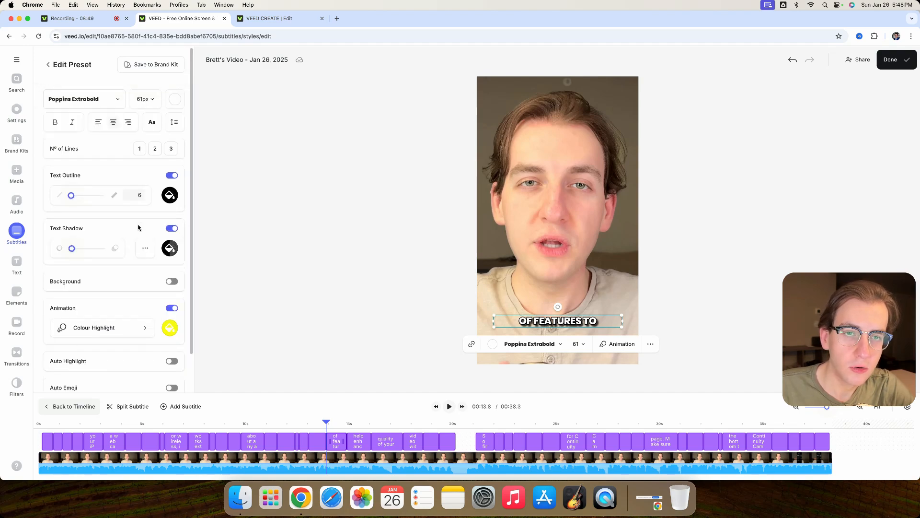
- Leave the preset editor and move the subtitles up the frame to just below the speaker's chin
click(48, 66)
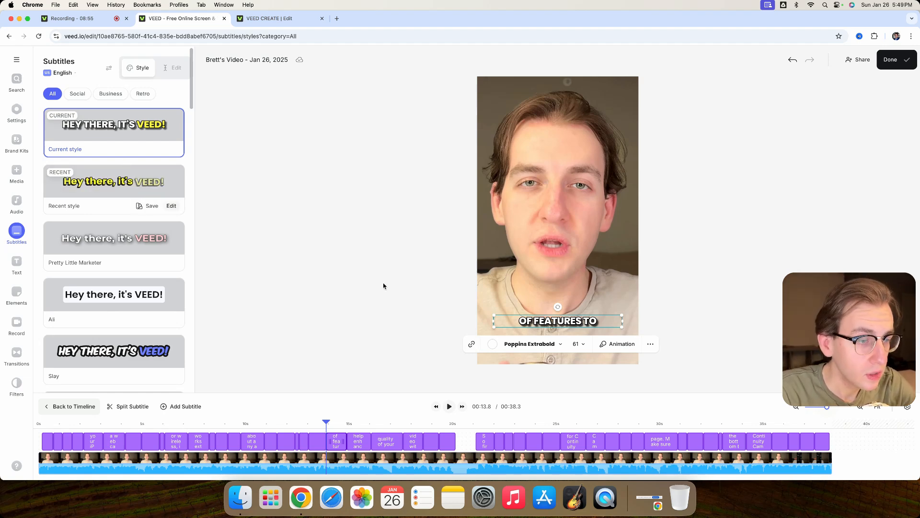
drag(583, 322, 582, 296)
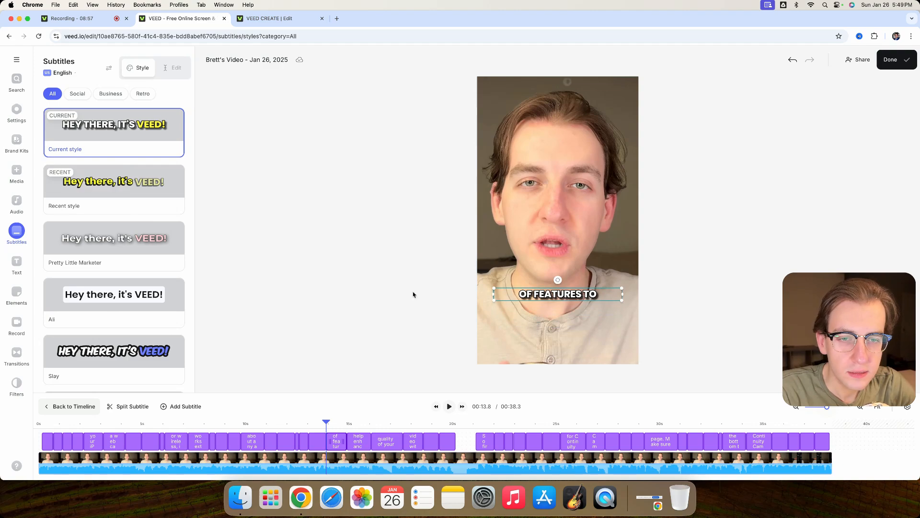
- Apply the Vinta subtitle style and play a short stretch of the video to preview it
scroll(134, 252, down, 6)
scroll(133, 258, down, 15)
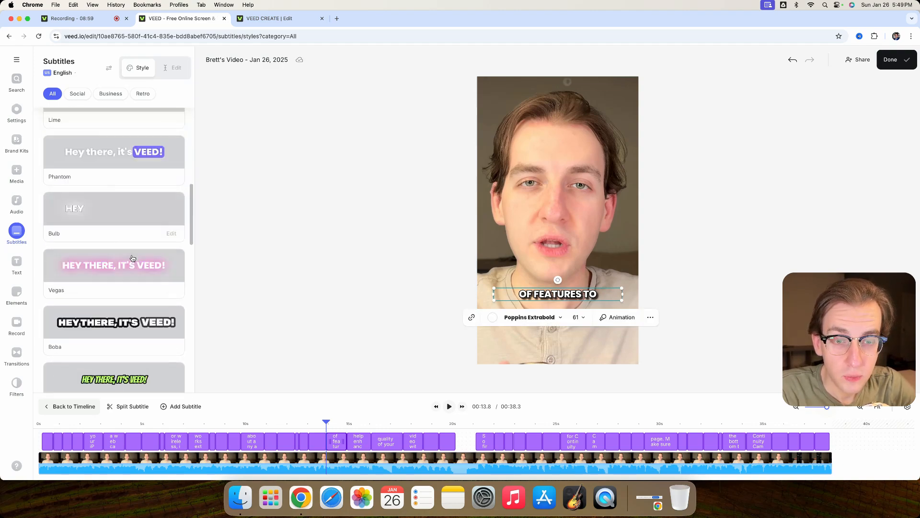
scroll(133, 260, down, 4)
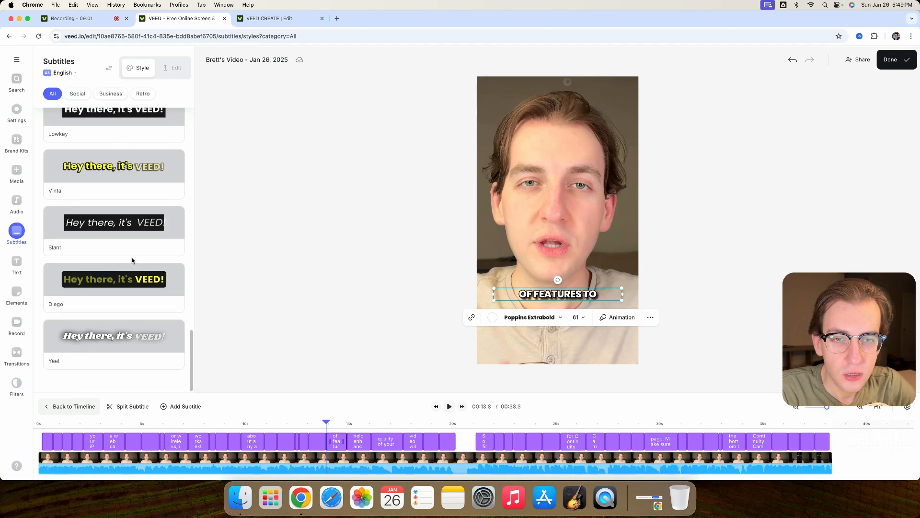
click(88, 180)
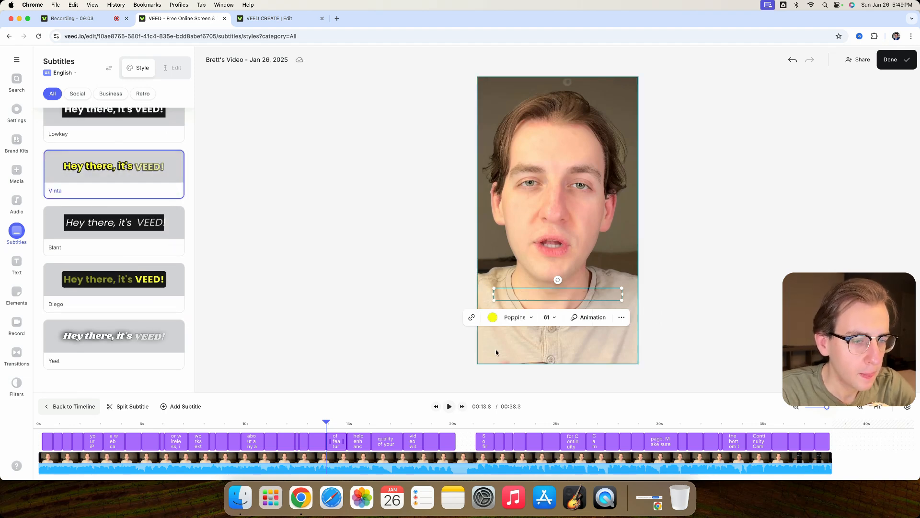
click(449, 406)
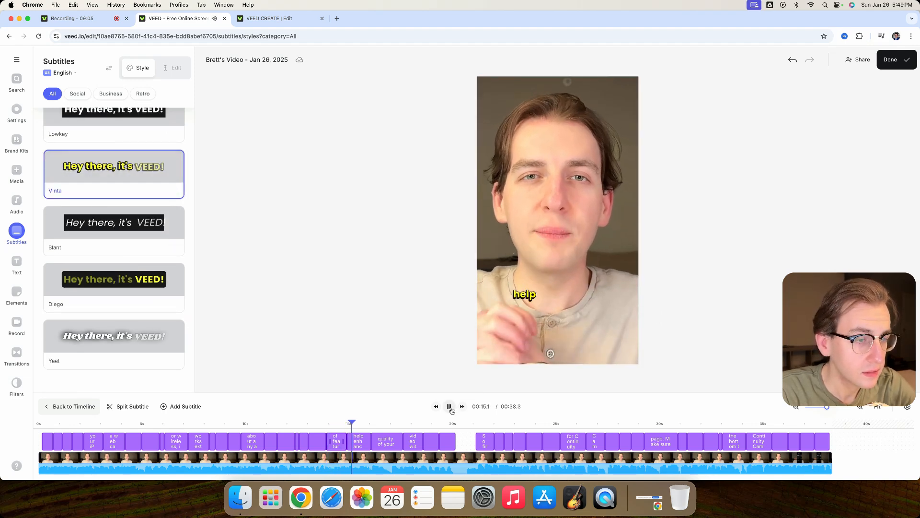
click(451, 408)
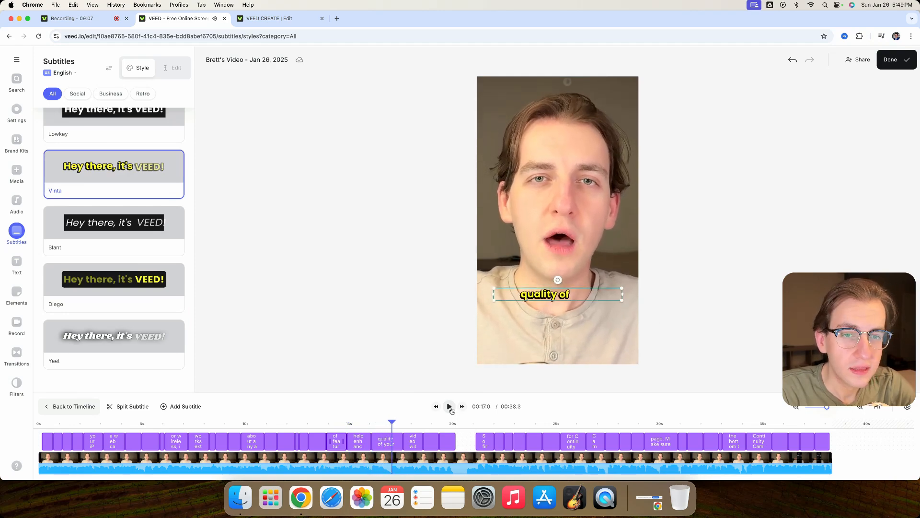
- Open the Vinta style for editing, try two lines, and limit the subtitles to 1 line
click(171, 189)
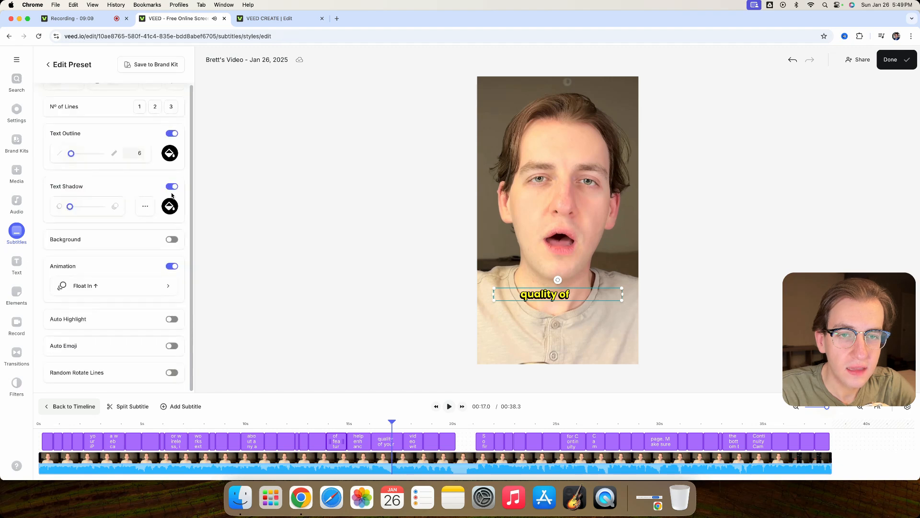
scroll(117, 147, up, 2)
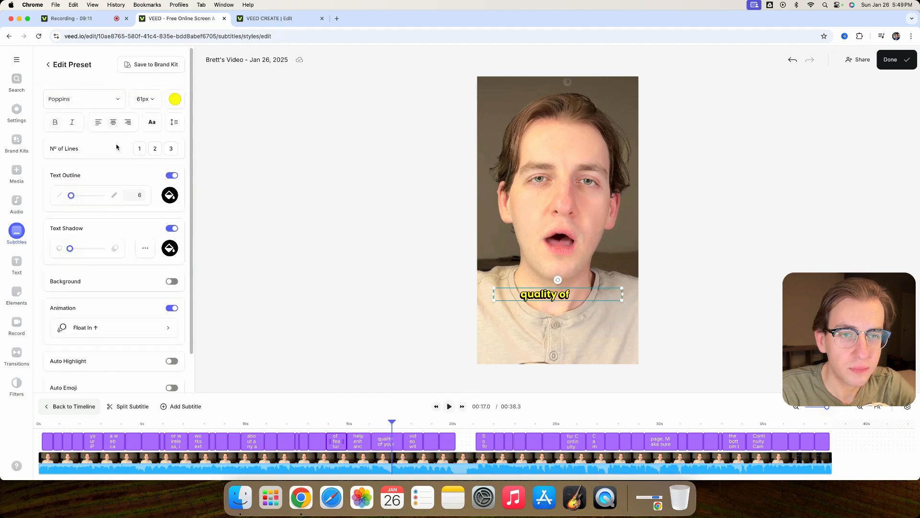
click(154, 150)
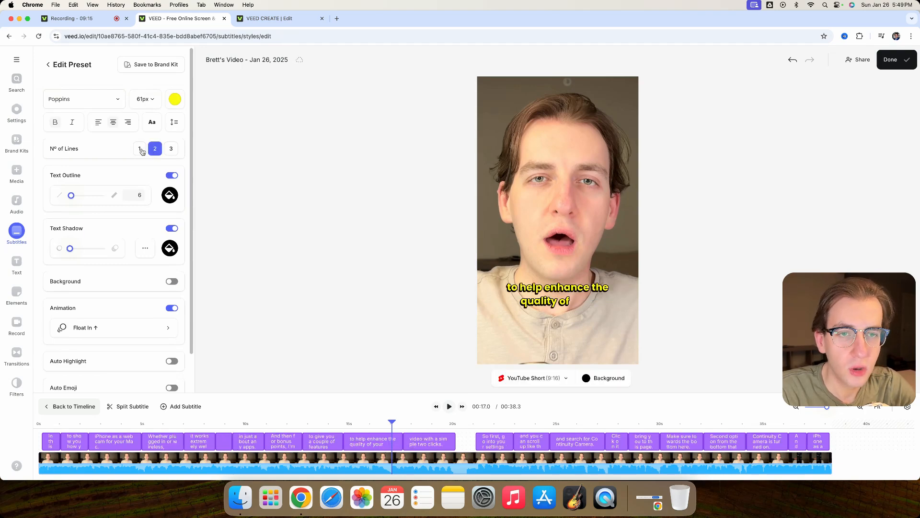
click(141, 150)
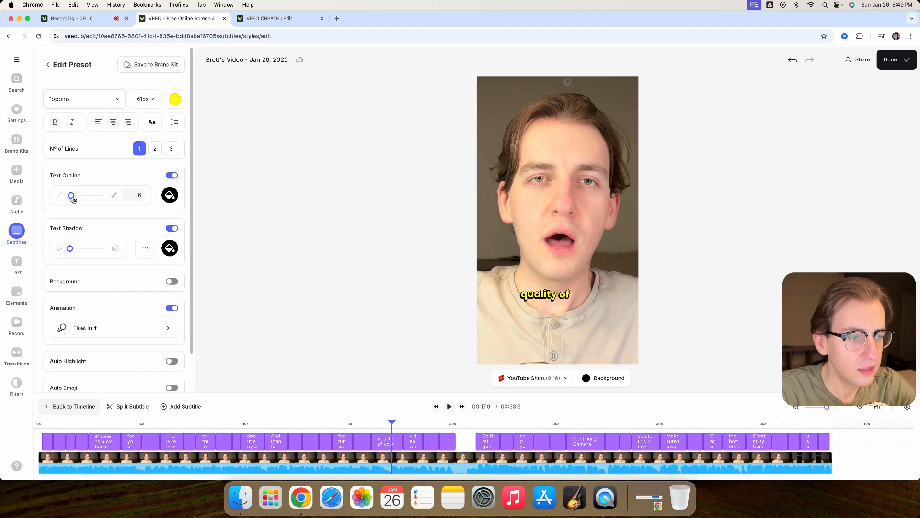
- Turn off the subtitle text outline and set a light text shadow
drag(73, 200, 42, 204)
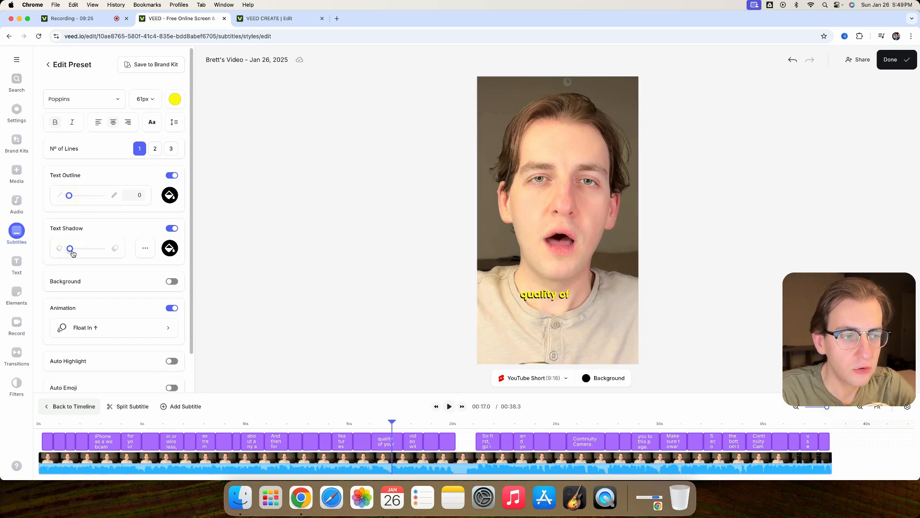
drag(72, 251, 22, 252)
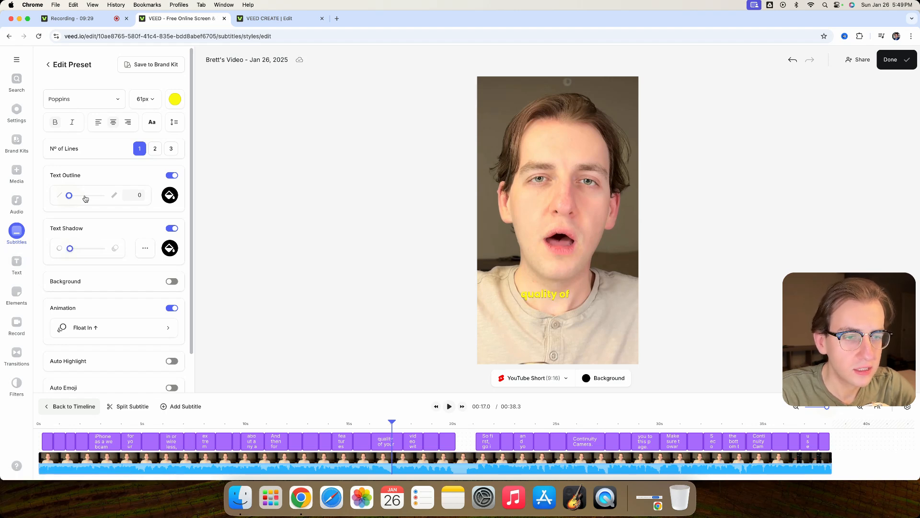
click(172, 176)
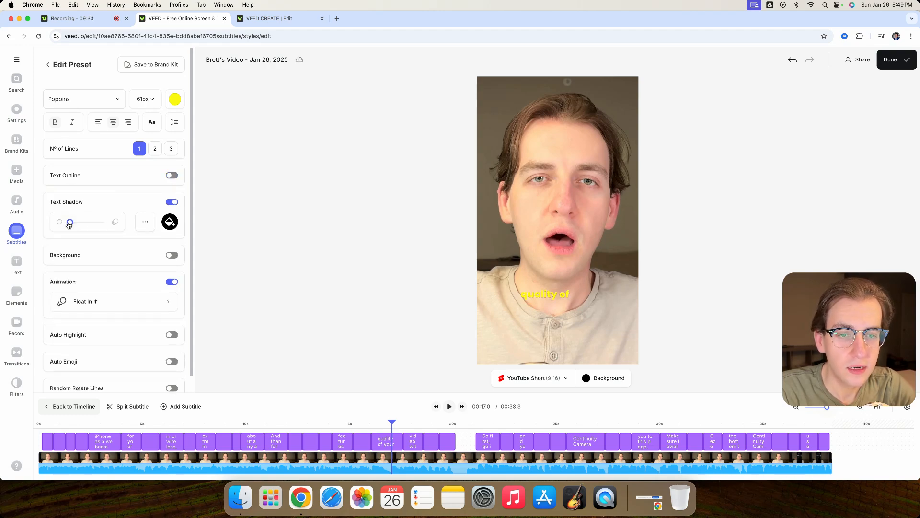
drag(72, 225, 74, 226)
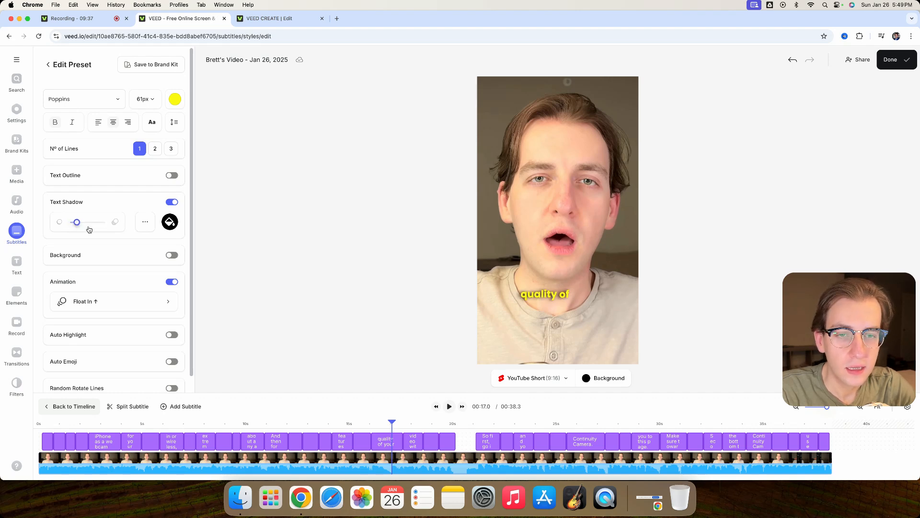
- Try a black background behind the subtitle text and look over the available subtitle animations
click(172, 255)
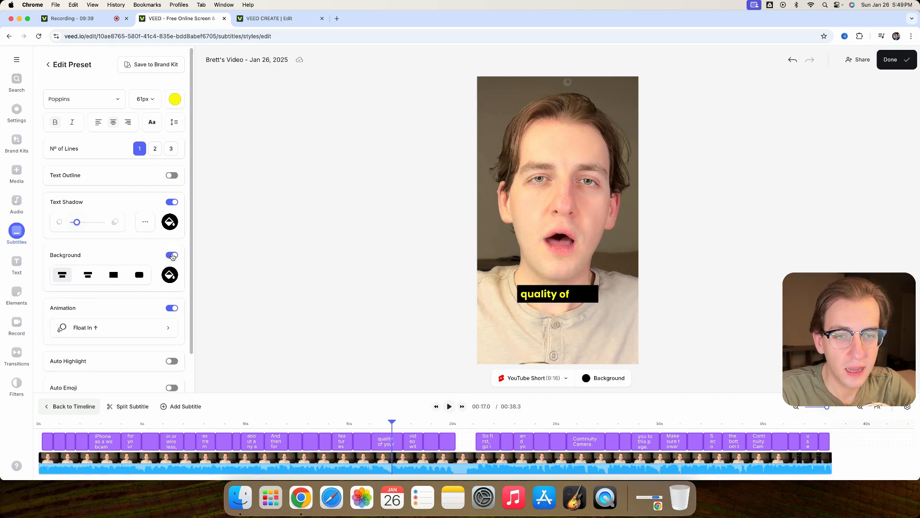
click(173, 256)
scroll(156, 281, down, 1)
click(120, 302)
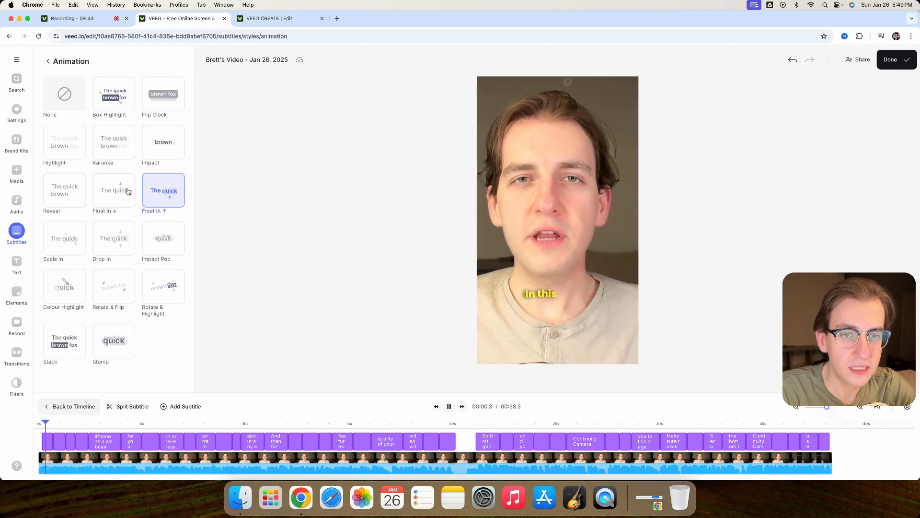
click(47, 64)
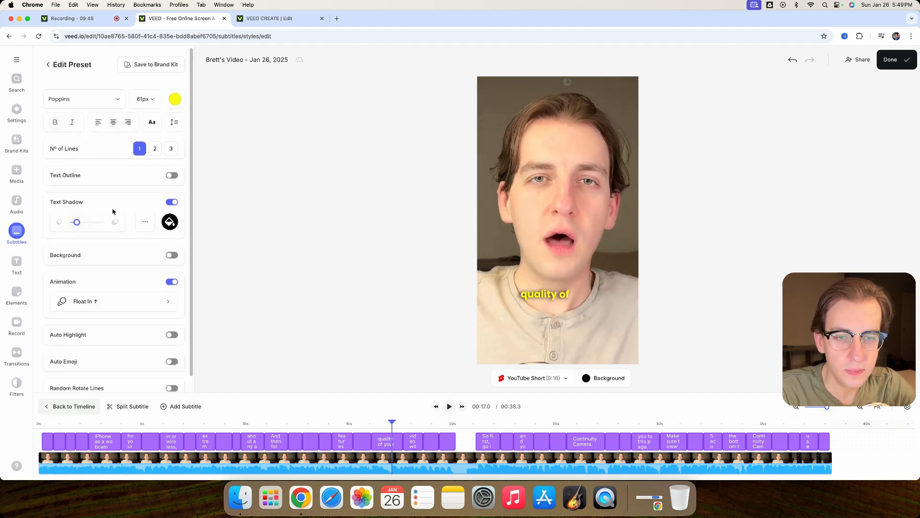
- Try Auto Highlight on the subtitles, preview it with the yellow and a blue highlight colour, and turn it off
scroll(120, 219, down, 1)
click(170, 318)
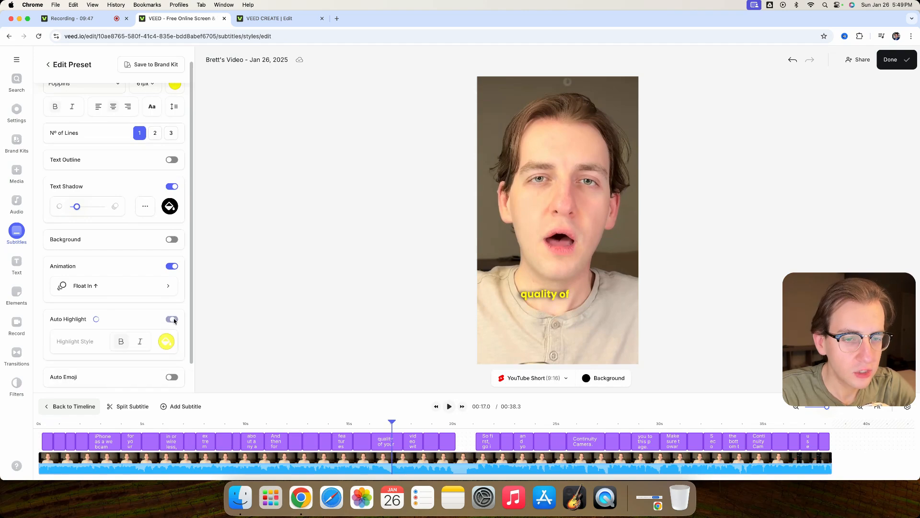
click(450, 407)
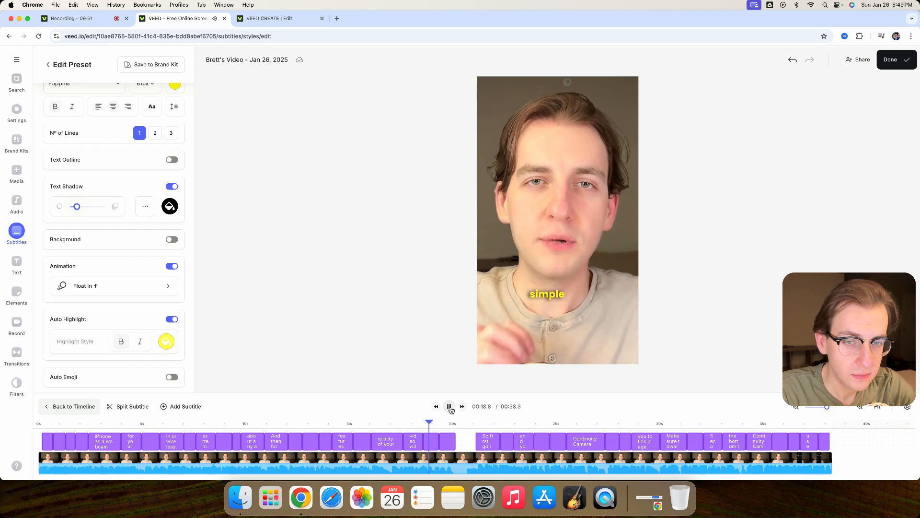
click(450, 406)
scroll(138, 326, down, 1)
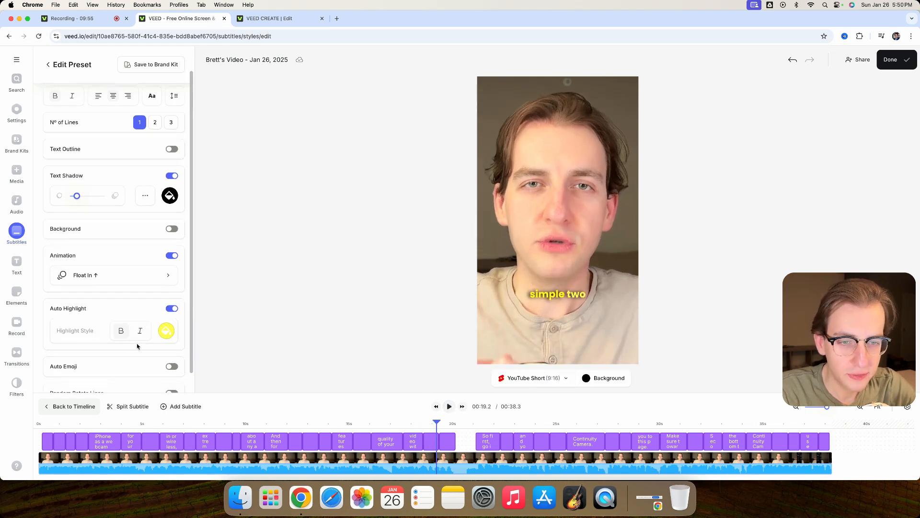
click(166, 332)
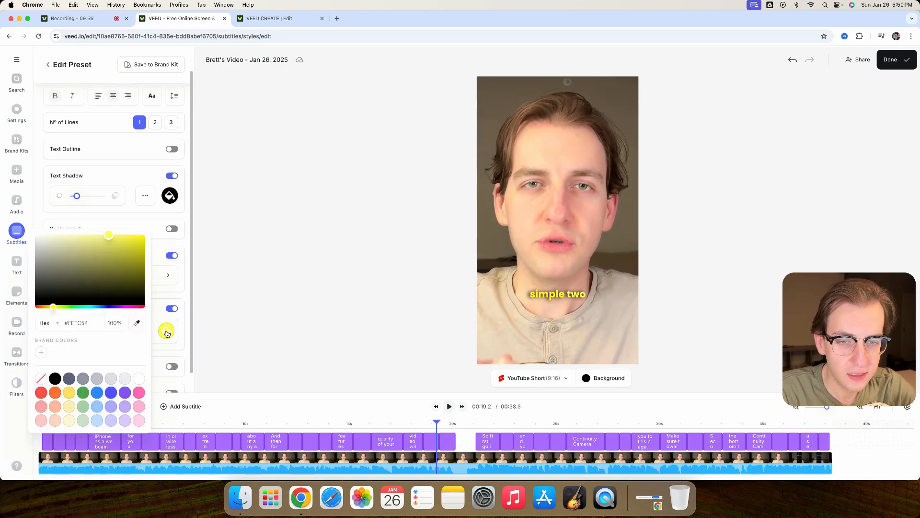
click(97, 393)
click(449, 406)
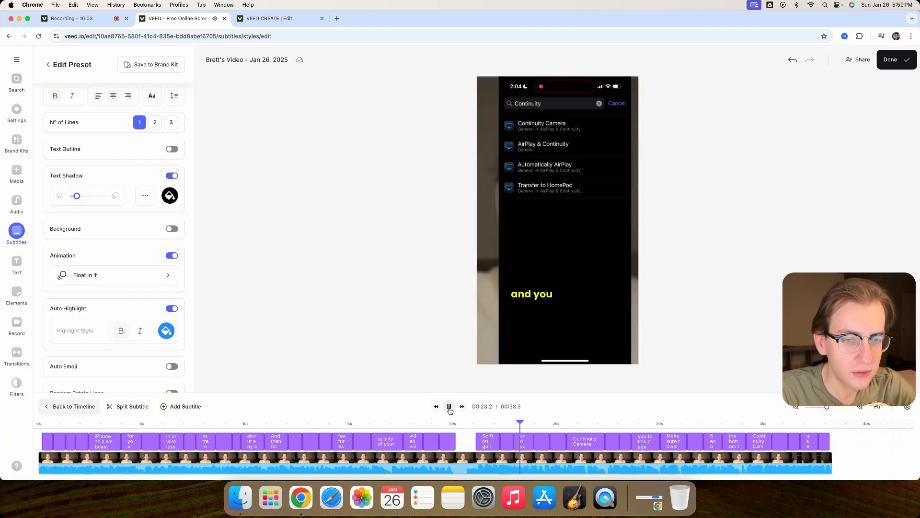
click(450, 406)
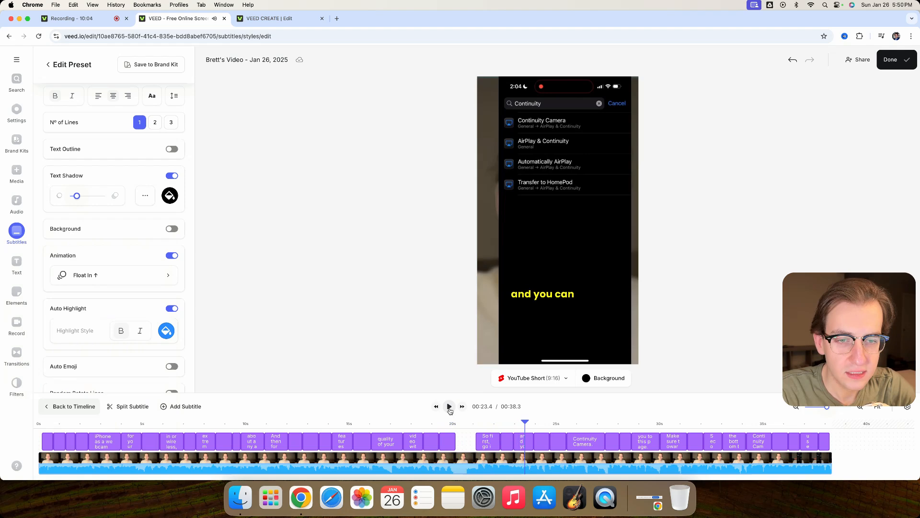
click(172, 309)
- Enable Auto Emoji for the subtitles and preview the video from about 7 seconds
click(172, 345)
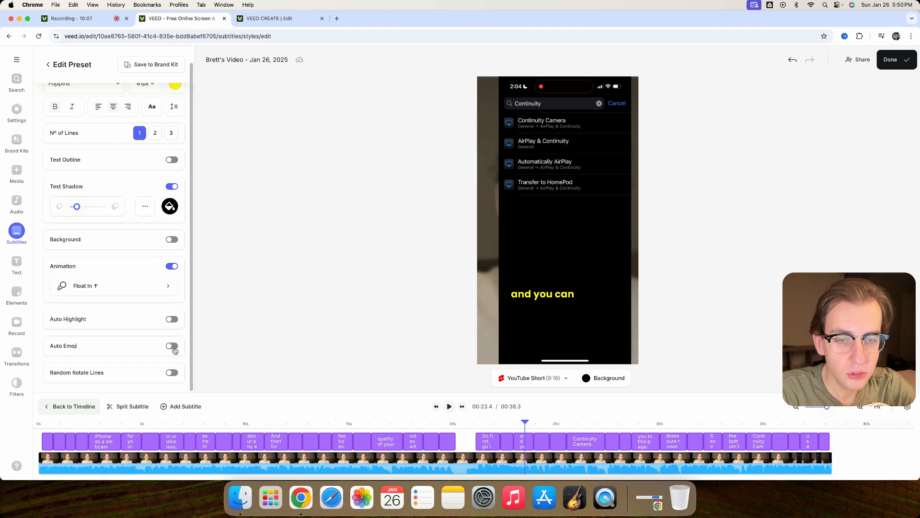
scroll(116, 350, down, 2)
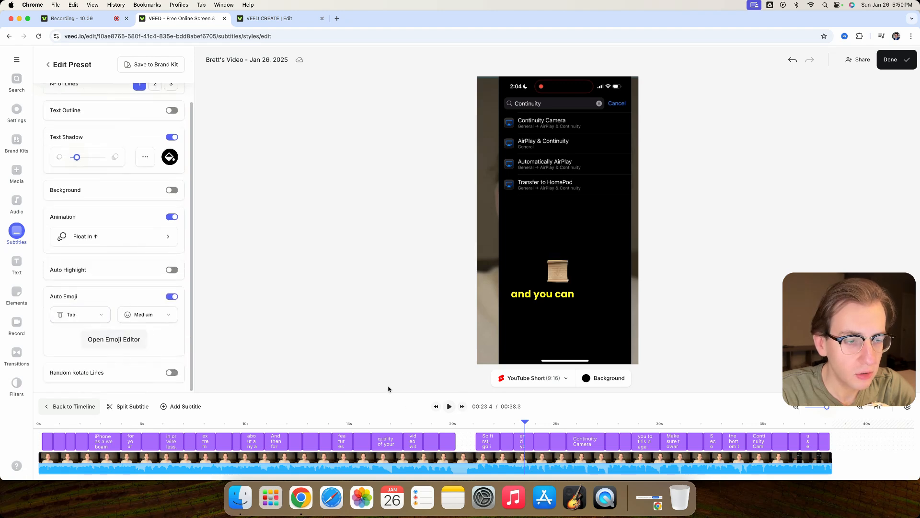
click(190, 425)
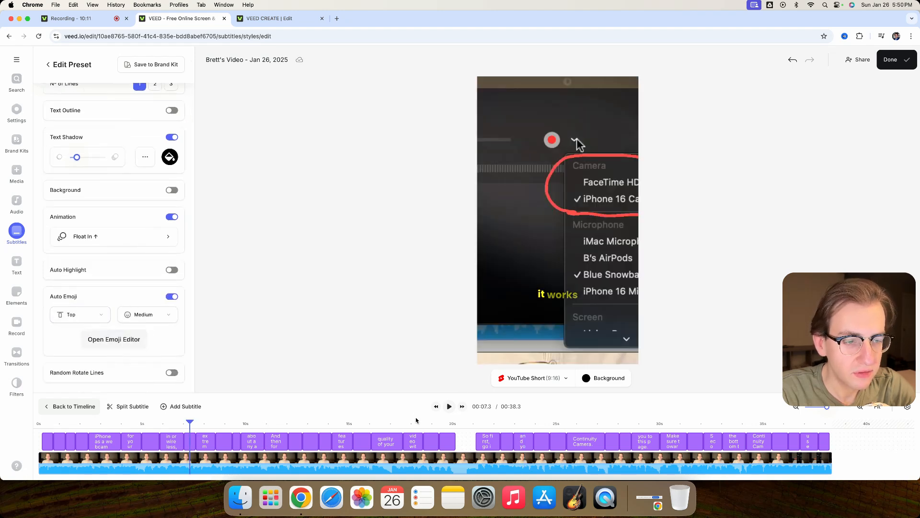
click(449, 407)
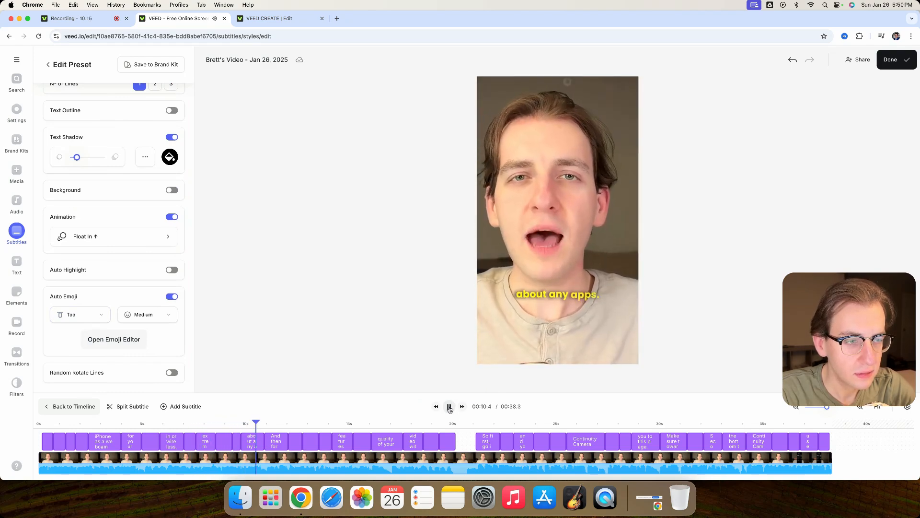
click(449, 406)
- Open the emoji editor, review the emoji assigned to each subtitle line, and return to the subtitle styles
click(132, 349)
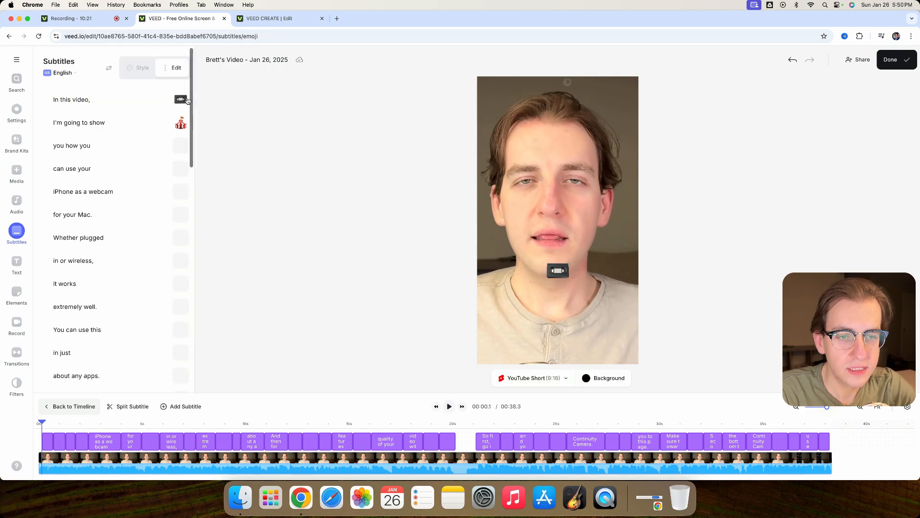
scroll(127, 219, down, 5)
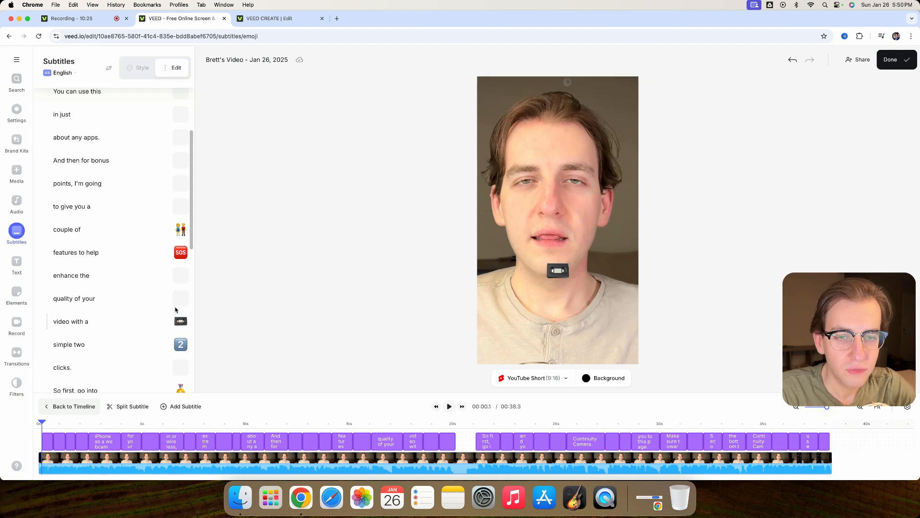
scroll(125, 318, down, 3)
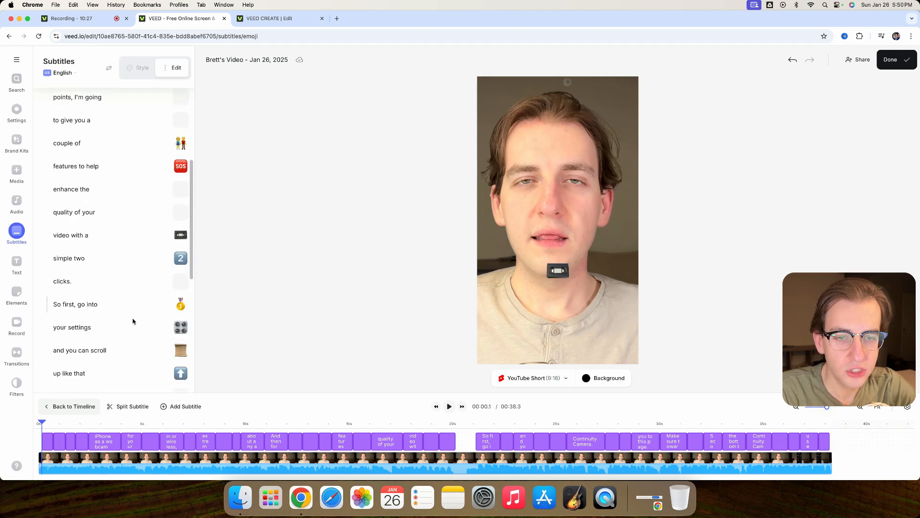
scroll(163, 333, down, 8)
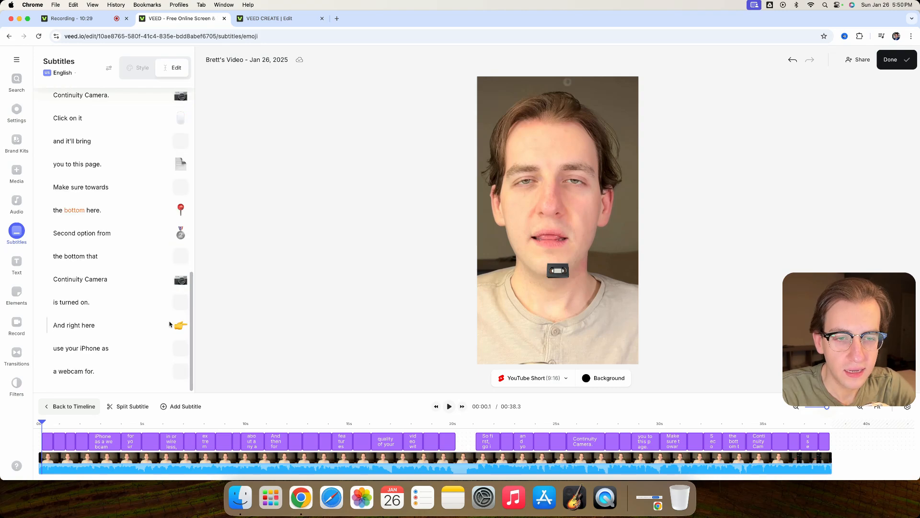
scroll(133, 302, up, 15)
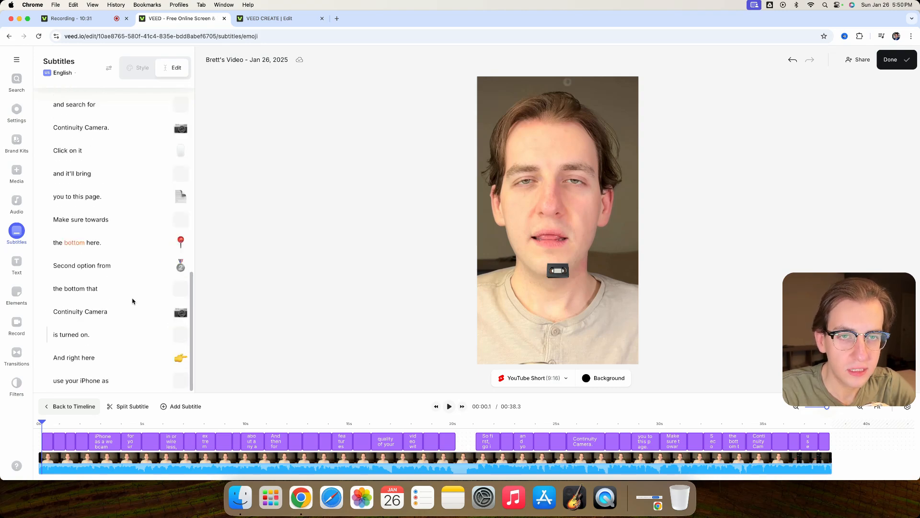
click(141, 68)
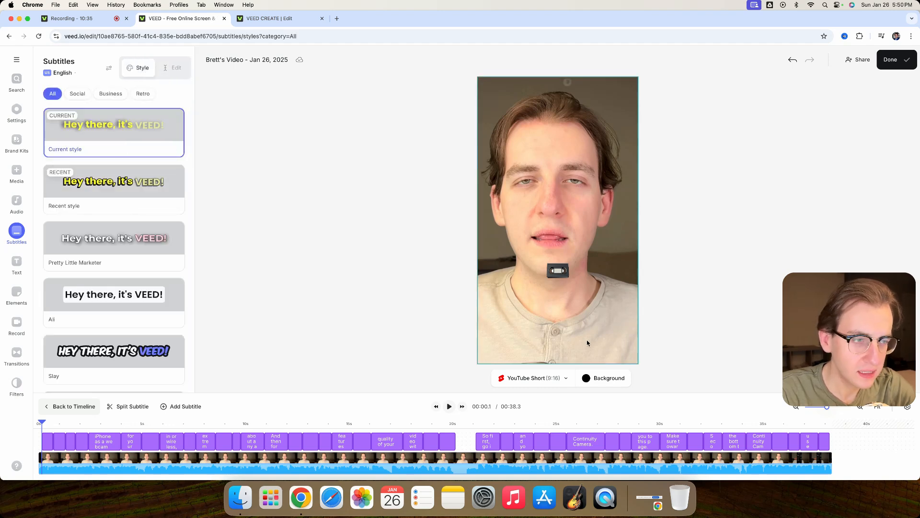
- Open the video's export settings, choose HD quality and enable Burn Subtitles
click(907, 57)
click(825, 218)
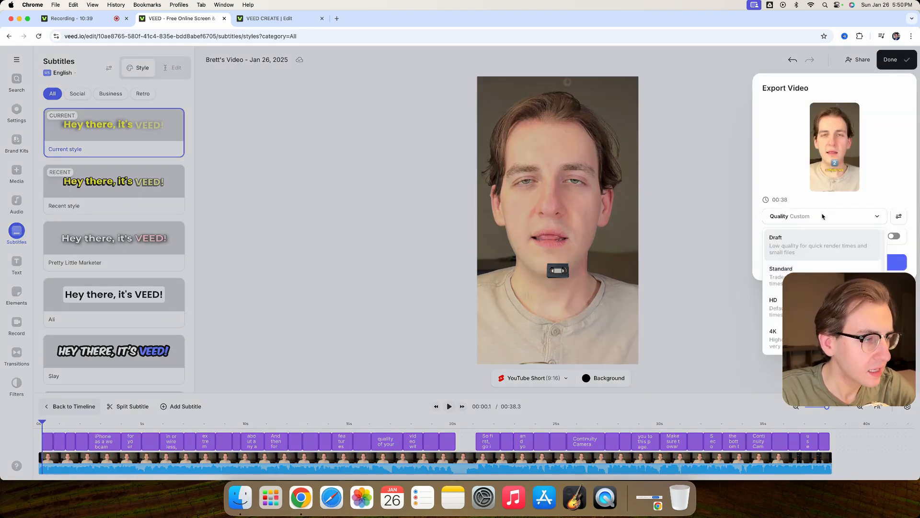
click(815, 307)
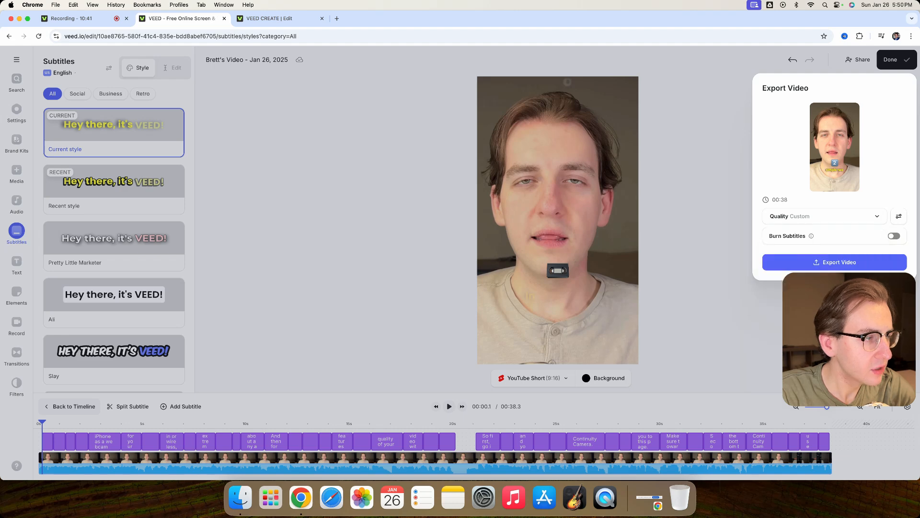
click(895, 236)
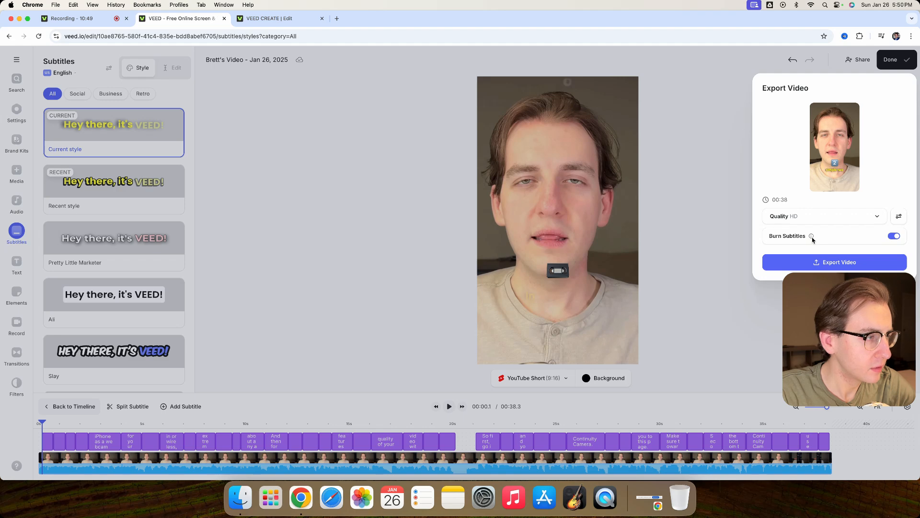
click(835, 242)
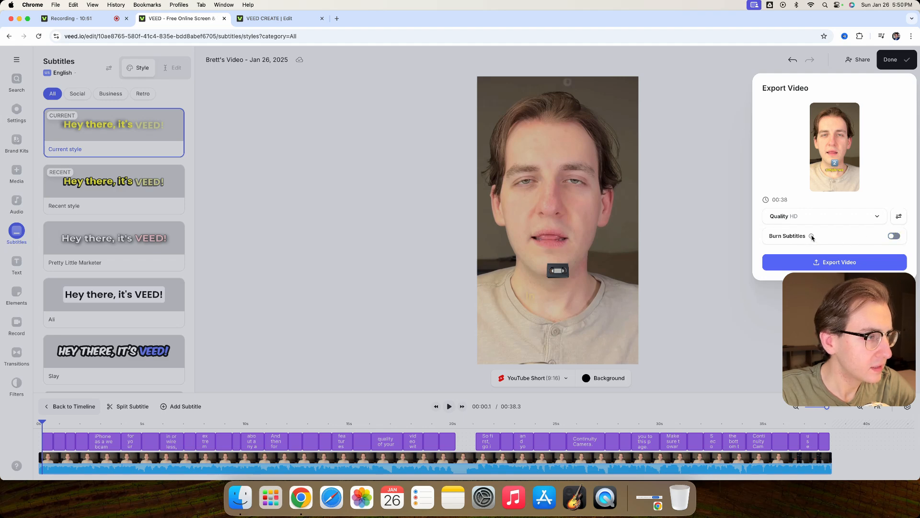
click(894, 237)
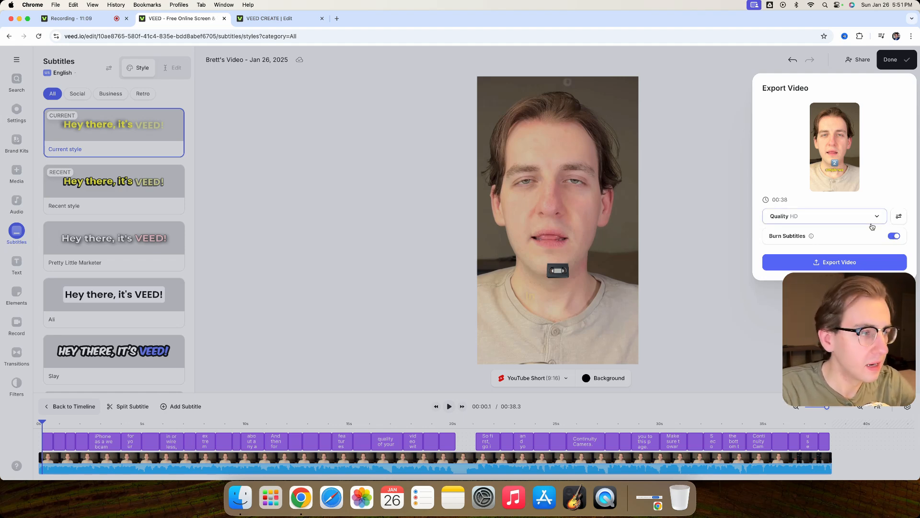
- Set the advanced export options to 1080p resolution, High quality and Higher Quality compression, and export the video
click(900, 217)
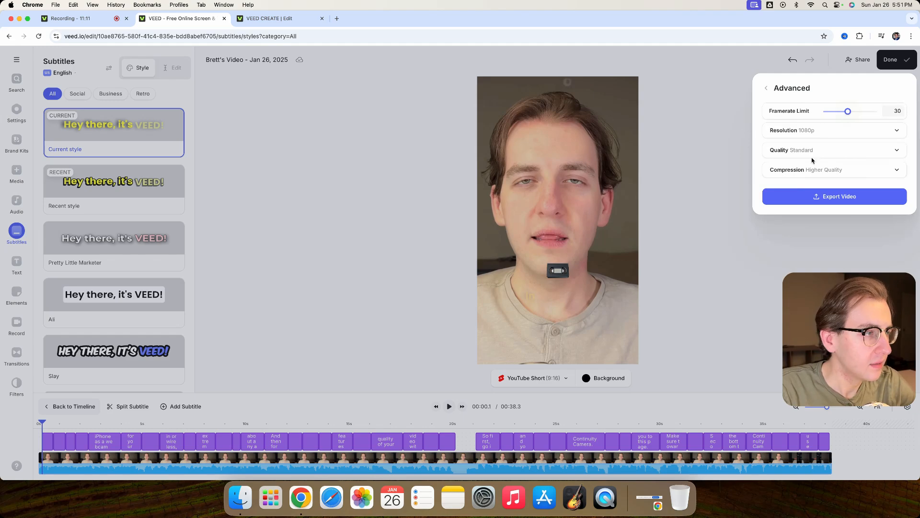
click(817, 132)
click(810, 187)
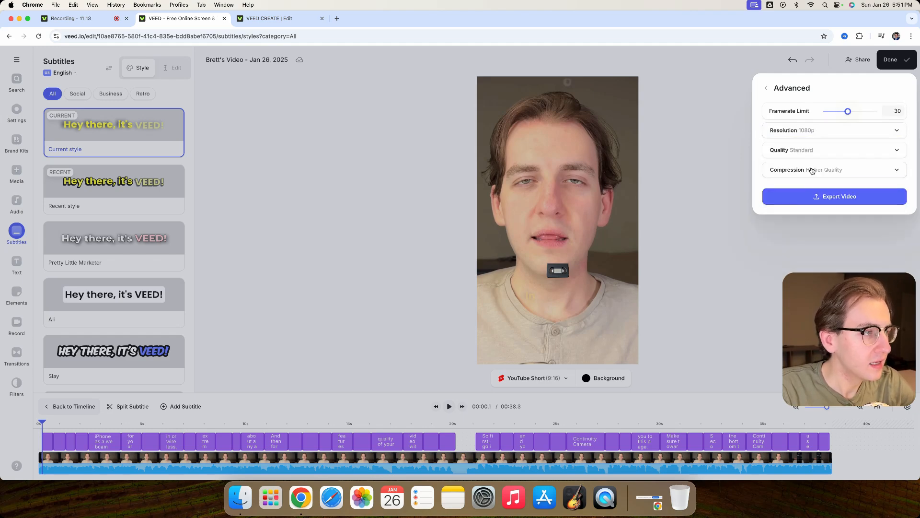
click(814, 153)
click(805, 204)
click(808, 170)
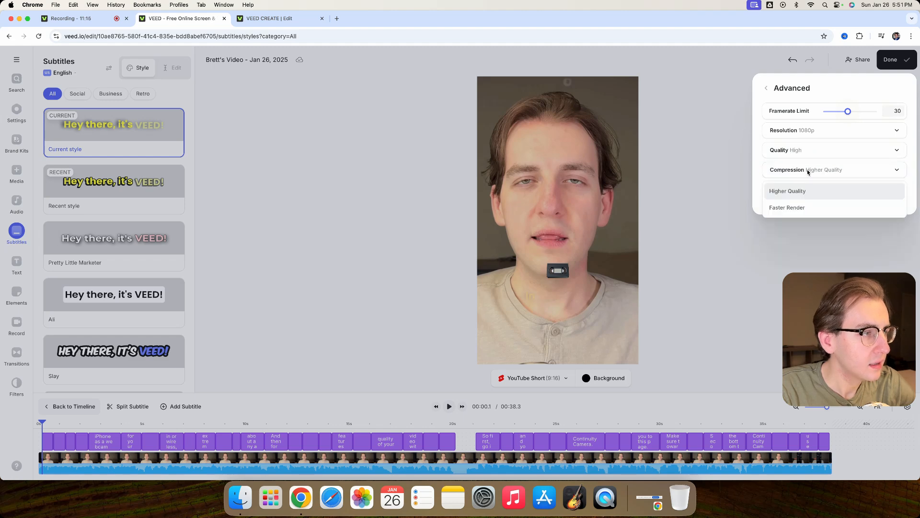
click(812, 194)
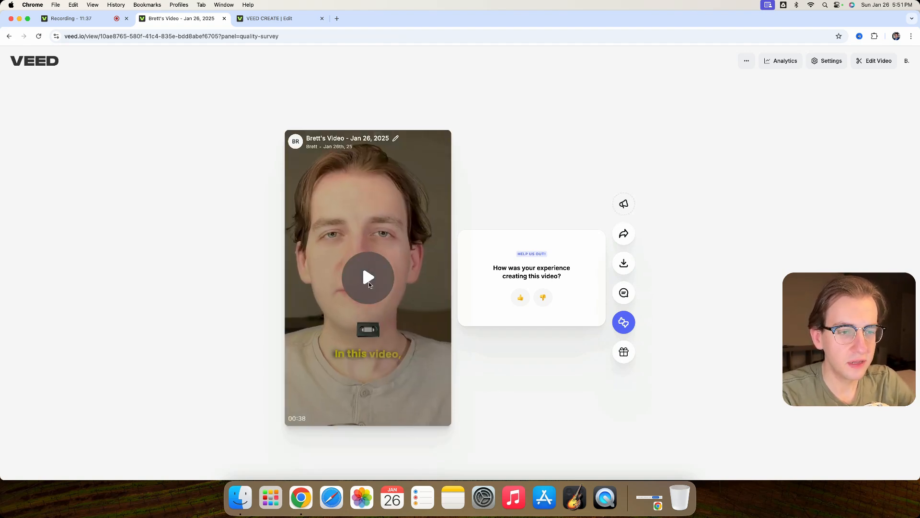
- Play the start of the exported video to check its burned-in subtitles and emojis
click(379, 280)
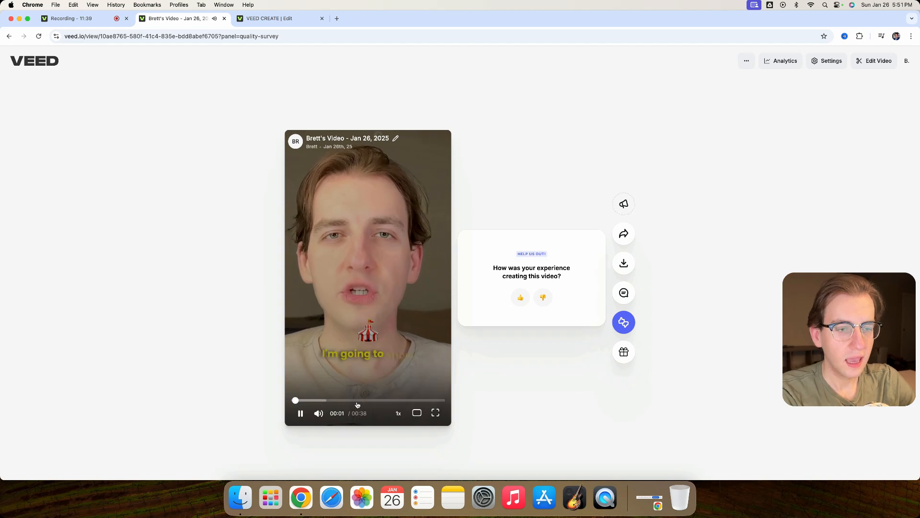
click(378, 332)
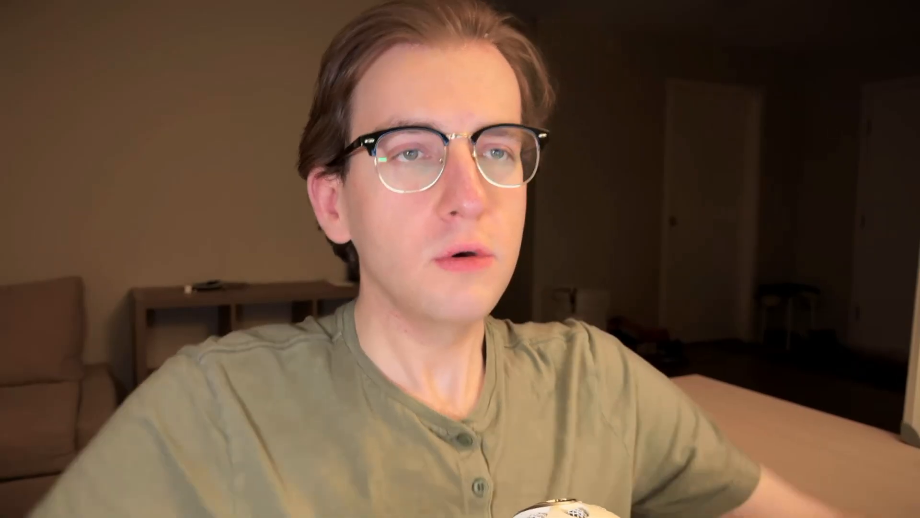